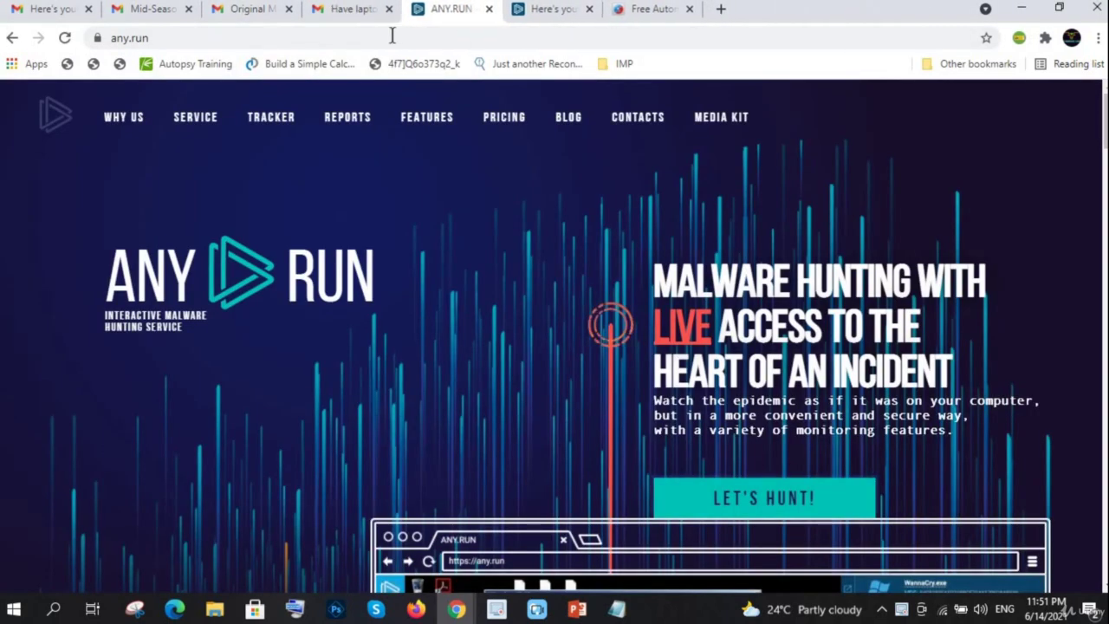
Step: Close the ANY.RUN home page tab and bring up the Hybrid Analysis report
left_click(355, 10)
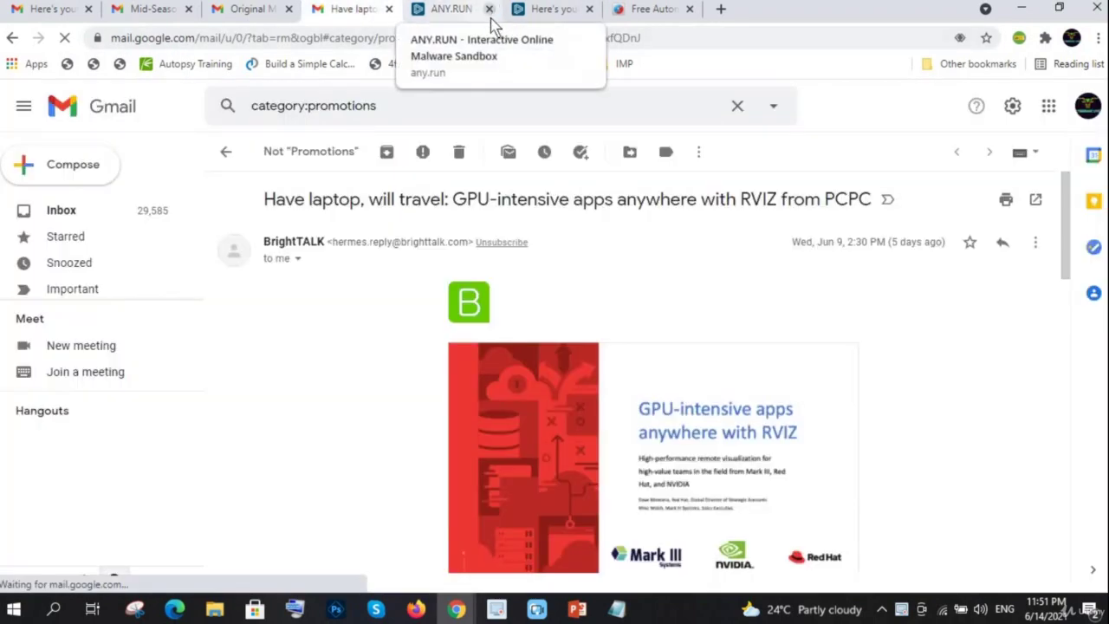
left_click(488, 9)
left_click(437, 10)
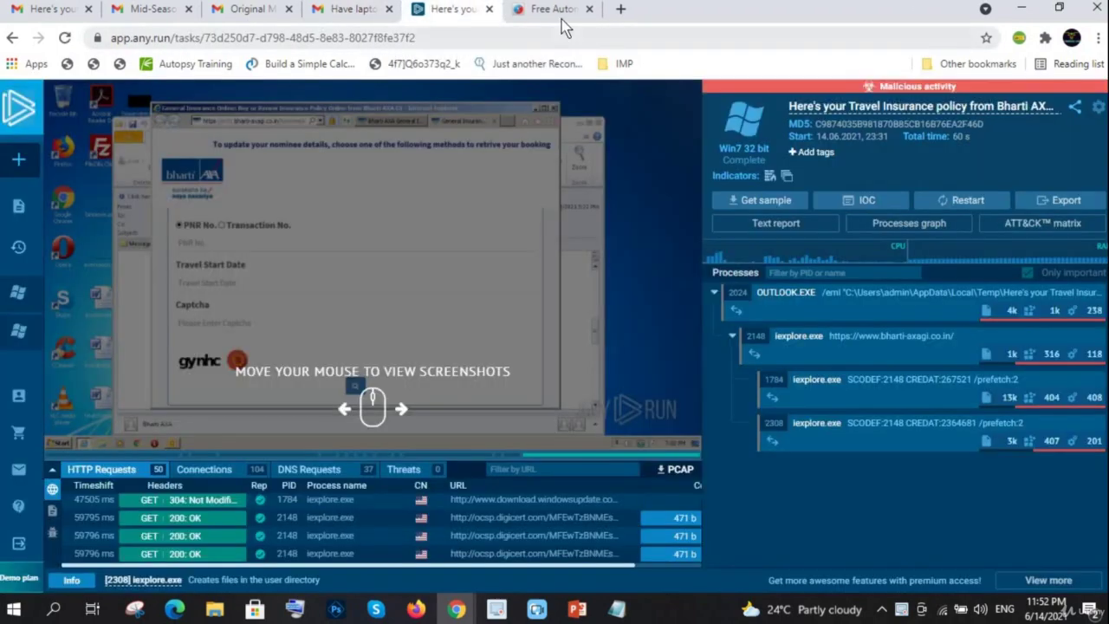
left_click(559, 10)
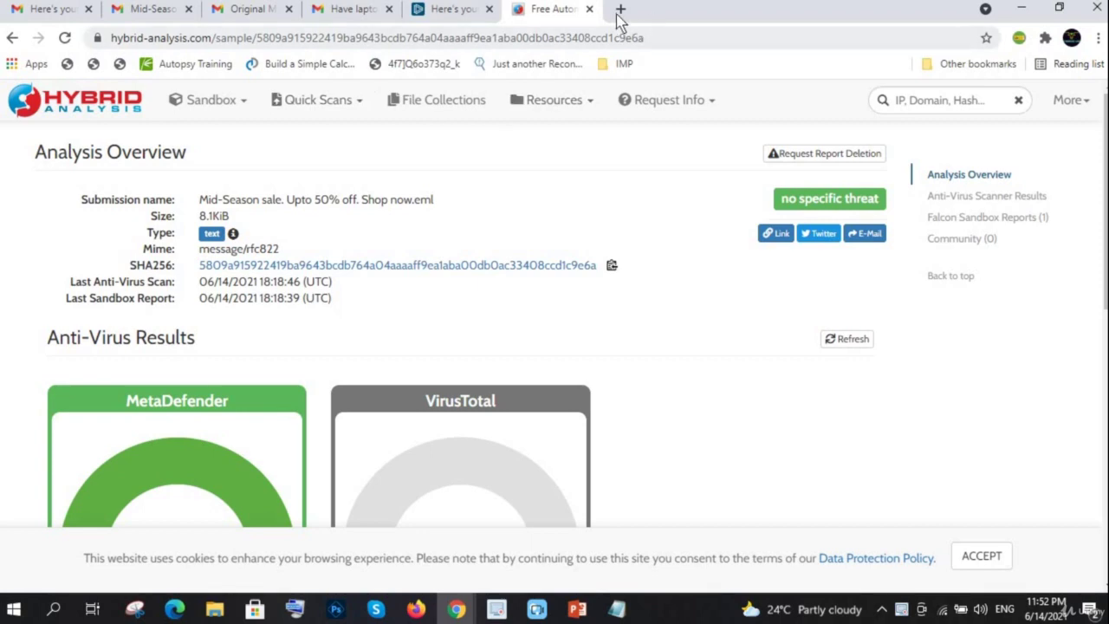
Step: Open the VirusTotal website in a new browser tab
left_click(619, 11)
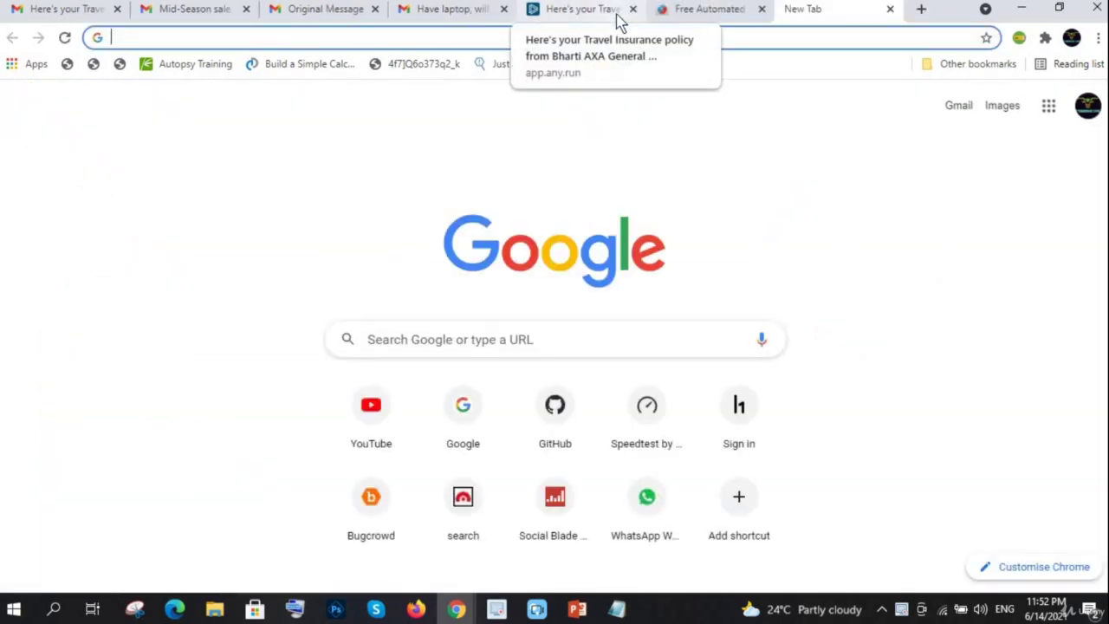
type("virus")
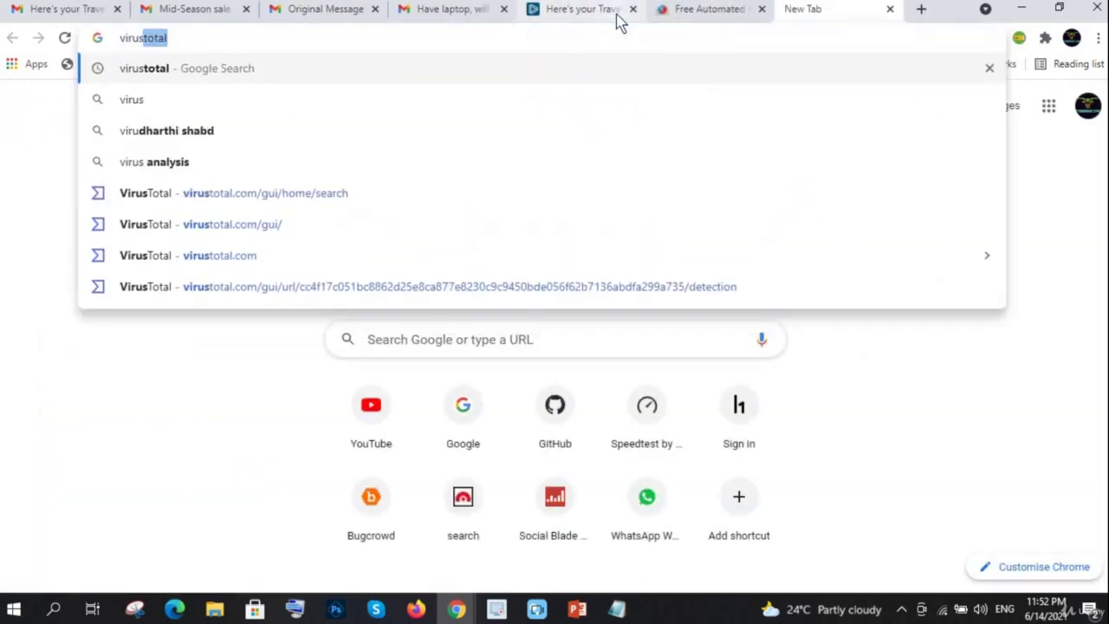
key("Return")
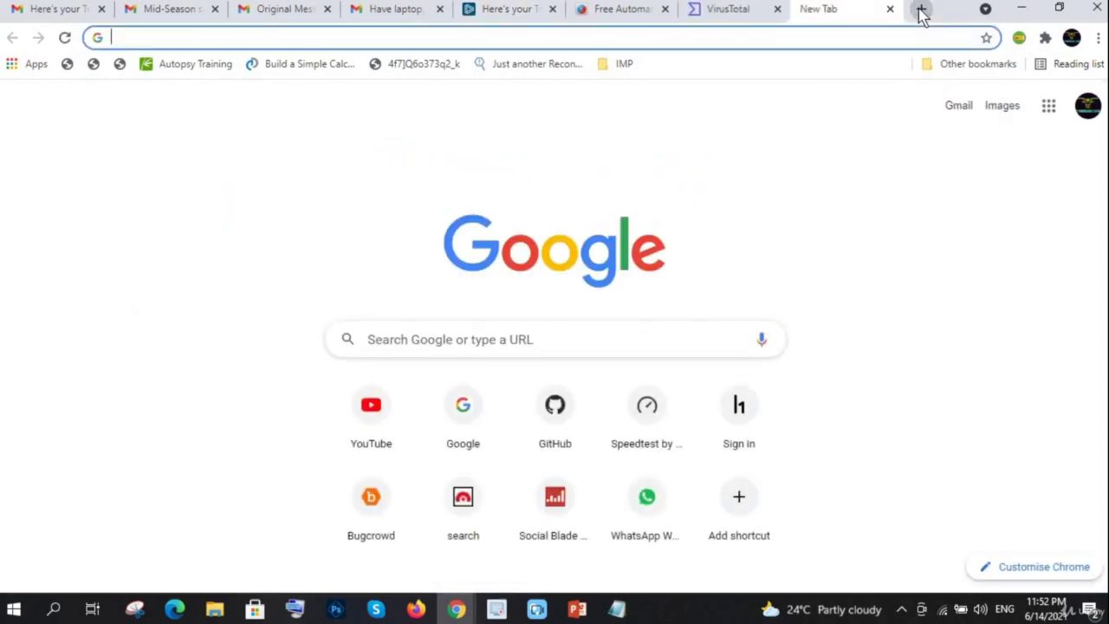
Step: Open urlscan.io in another new browser tab
type("ip")
key("BackSpace")
key("BackSpace")
type("url")
key("Return")
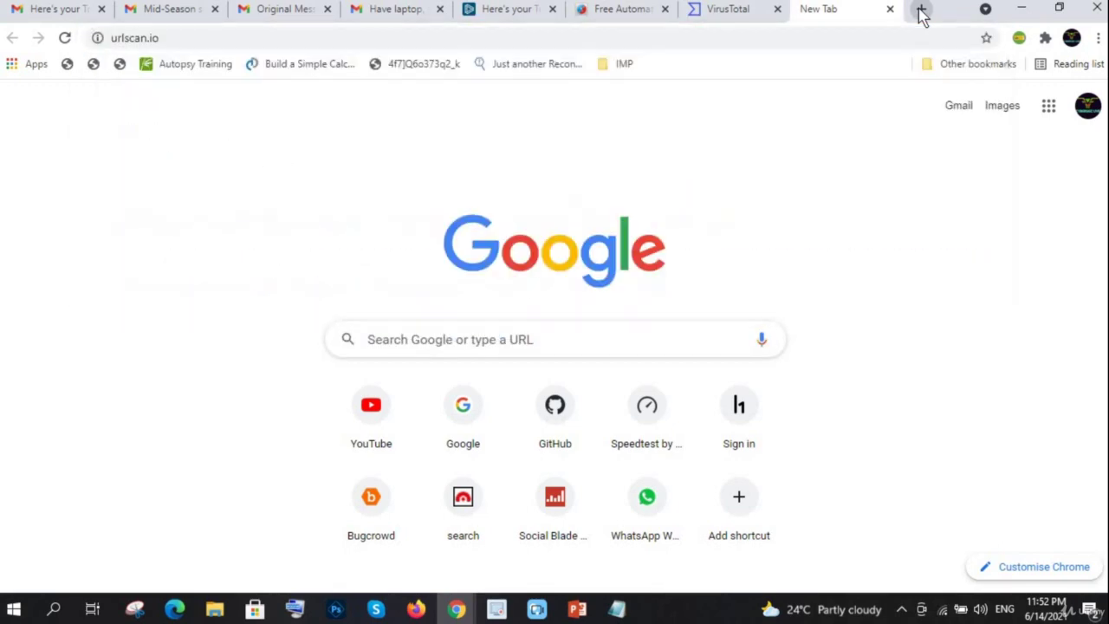
Step: Open urlvoid.com in a further new browser tab
left_click(921, 11)
type("u")
key("Return")
type("urlvoid")
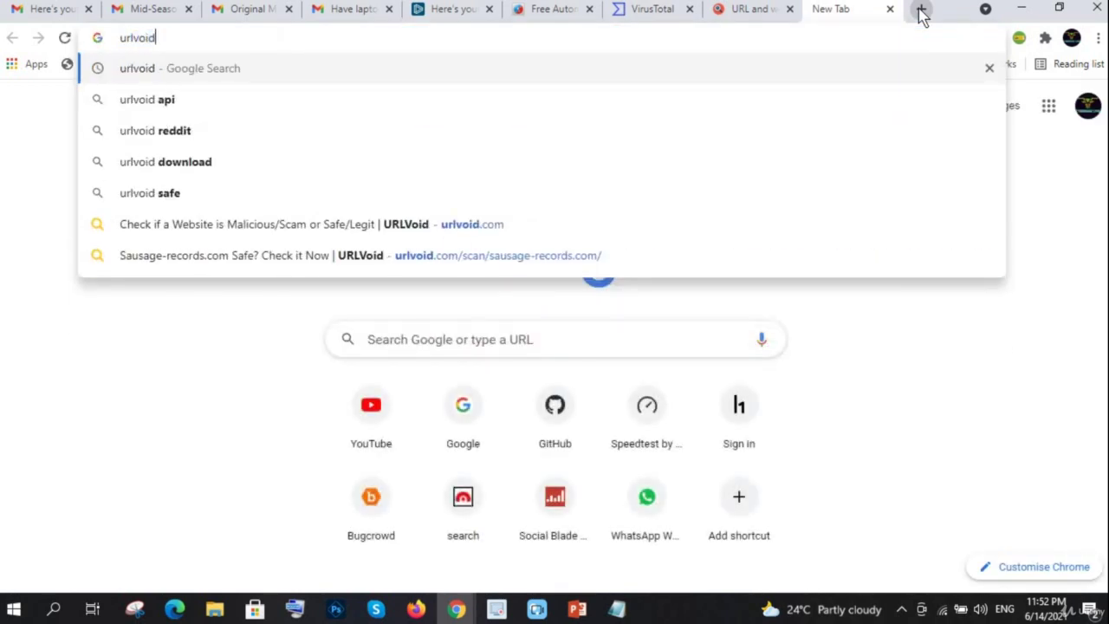
key("Return")
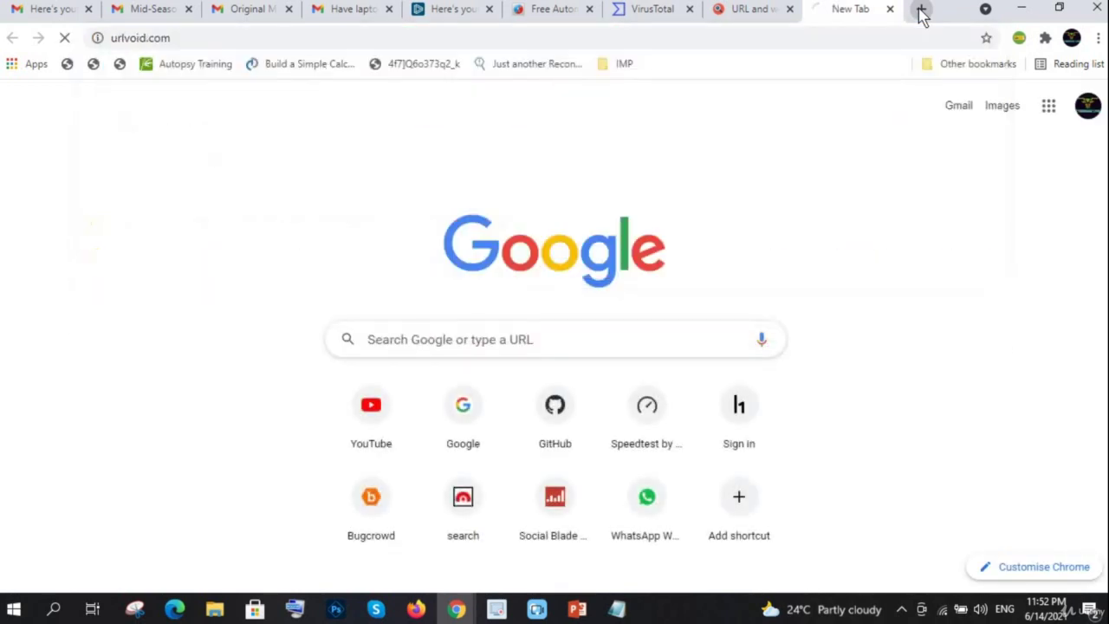
Step: Search the web for "sitereview" in a new tab and open the Symantec Sitereview page
left_click(921, 11)
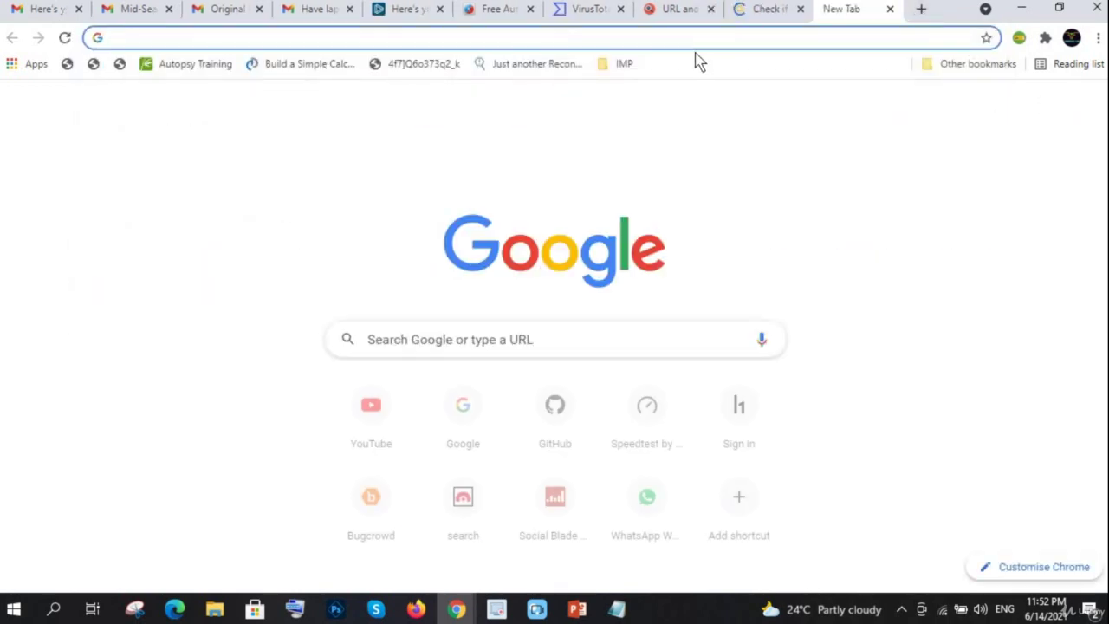
type("sitereview")
key("Return")
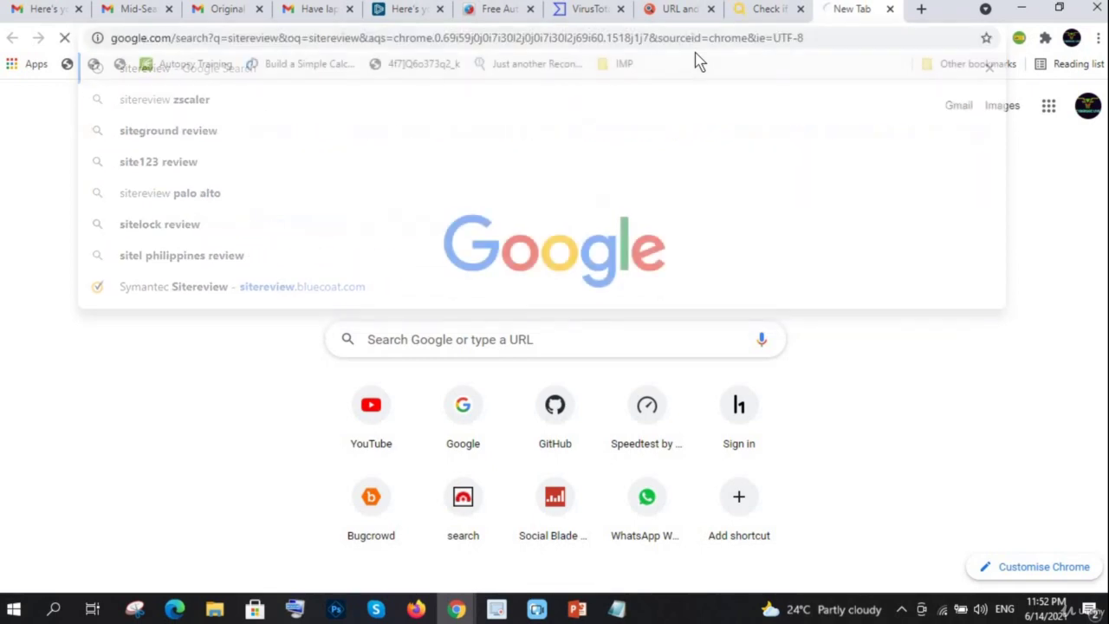
left_click(275, 243)
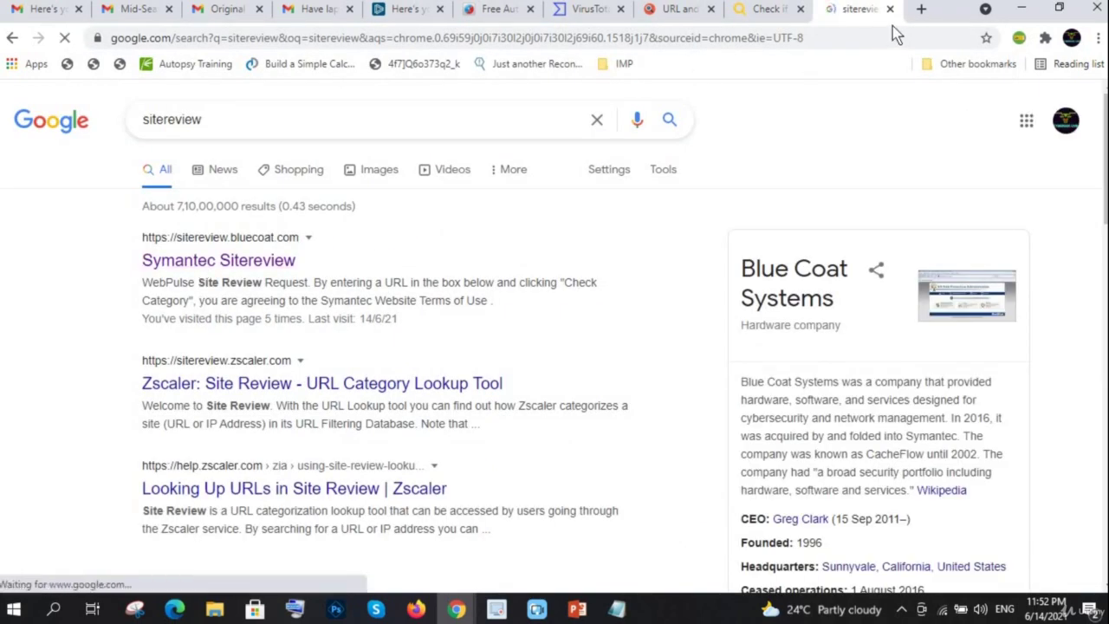
left_click(762, 10)
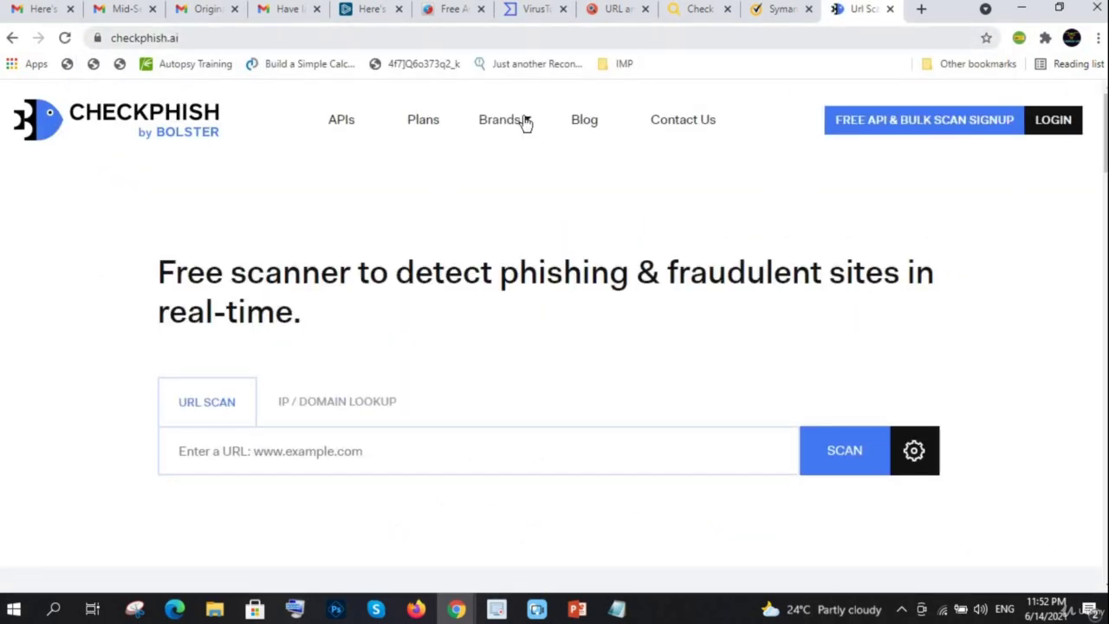
Step: Examine the BrightTALK email "Have laptop, will travel" in Gmail for its sender, content and embedded links
left_click(211, 11)
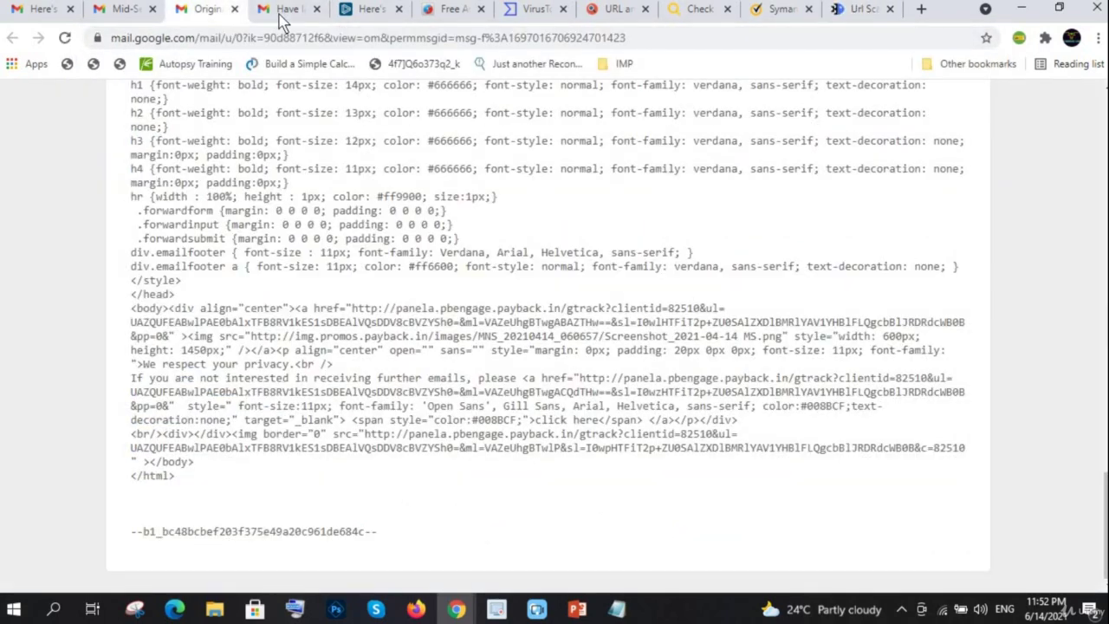
left_click(279, 10)
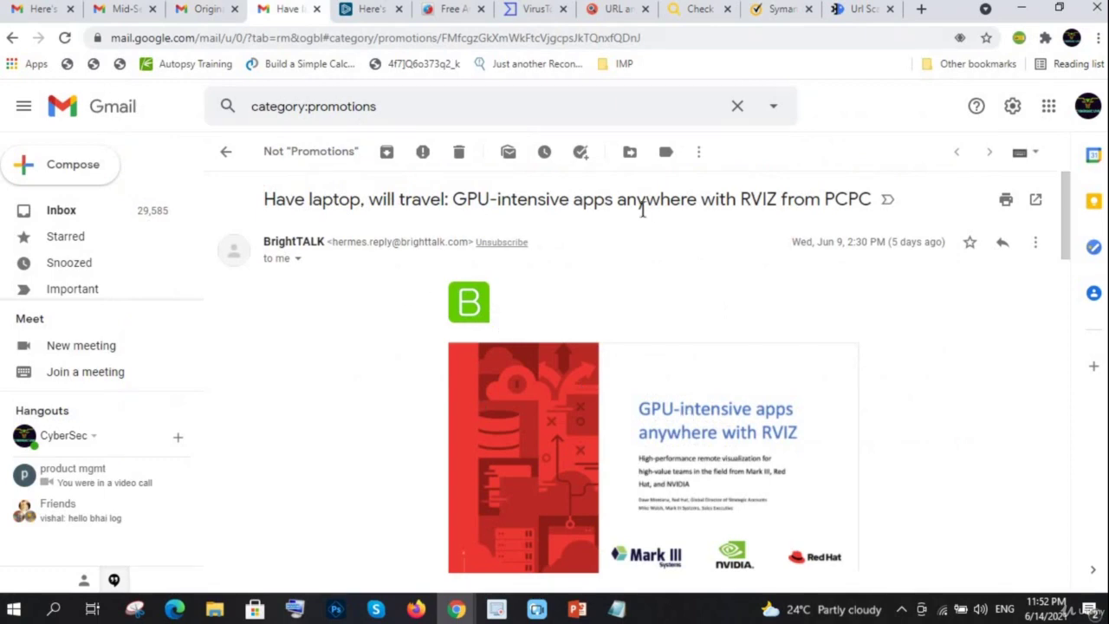
scroll(750, 358, "down", 5)
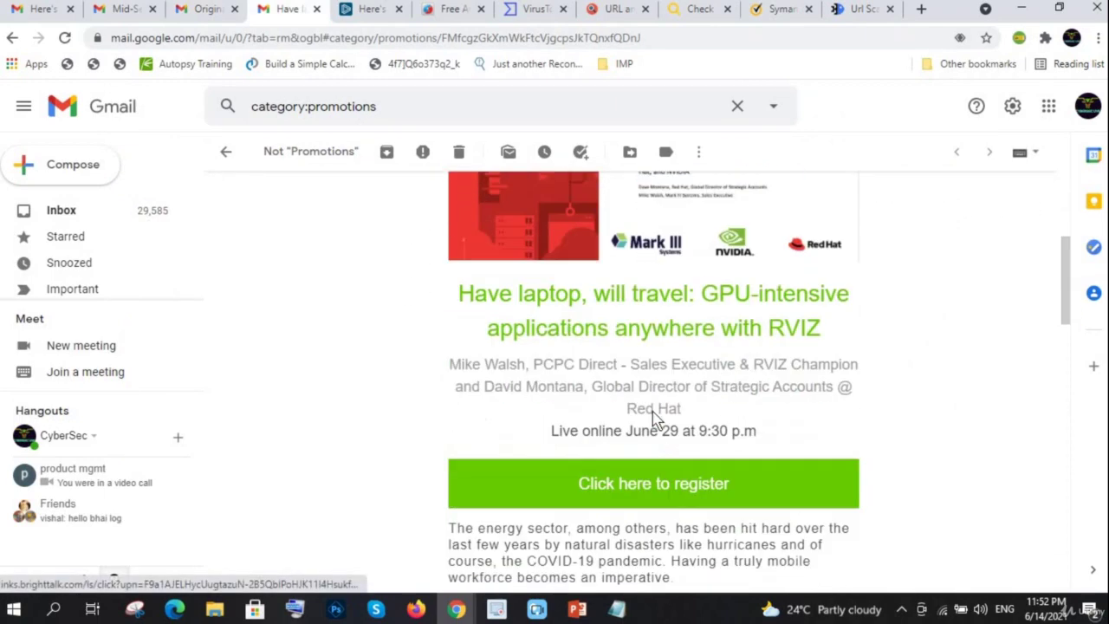
scroll(547, 248, "up", 3)
scroll(334, 324, "down", 4)
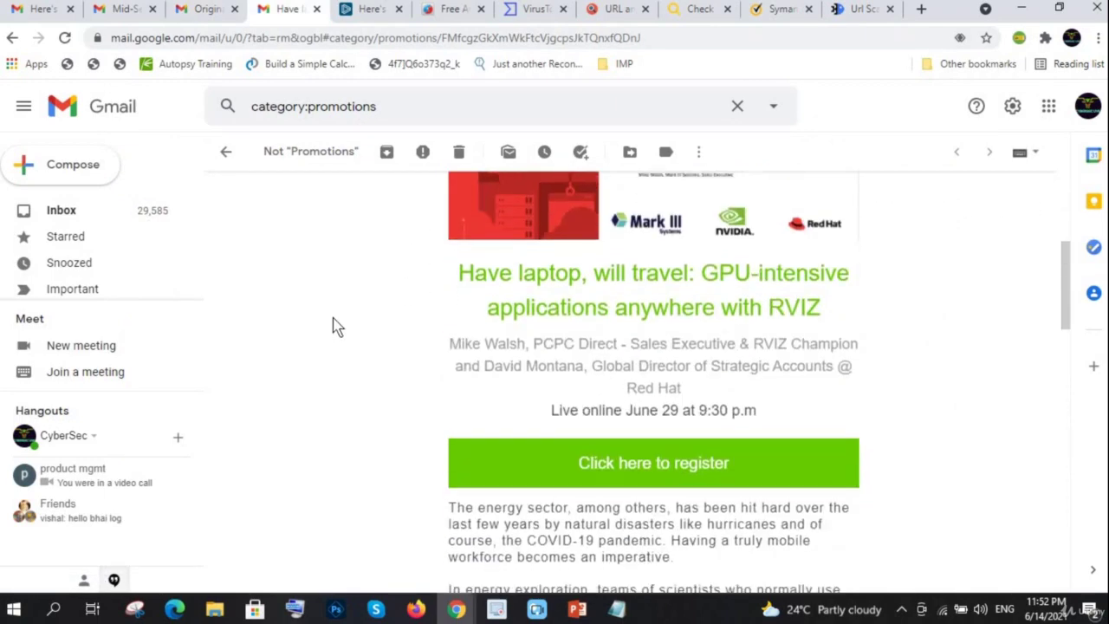
scroll(594, 298, "up", 8)
scroll(594, 299, "down", 5)
scroll(679, 256, "up", 3)
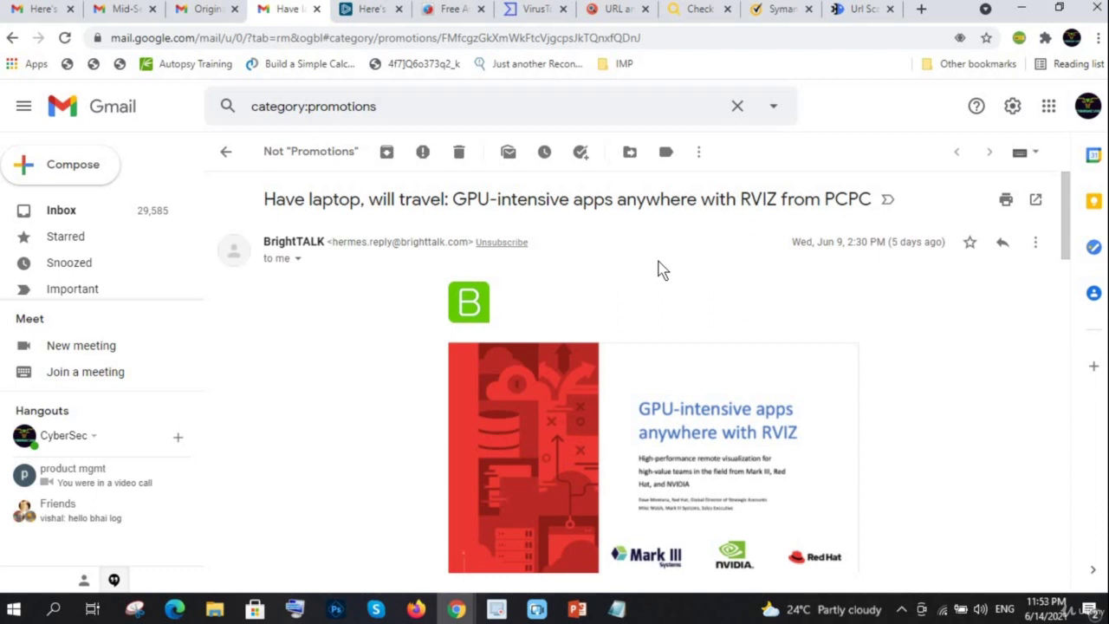
scroll(660, 269, "down", 3)
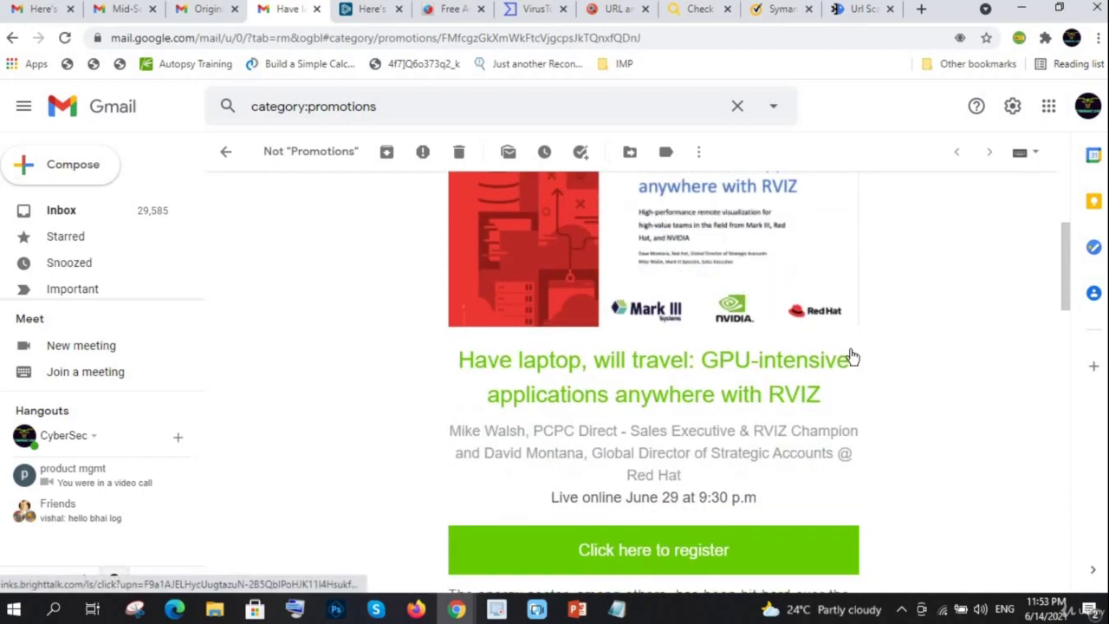
scroll(789, 225, "up", 1)
scroll(801, 319, "up", 1)
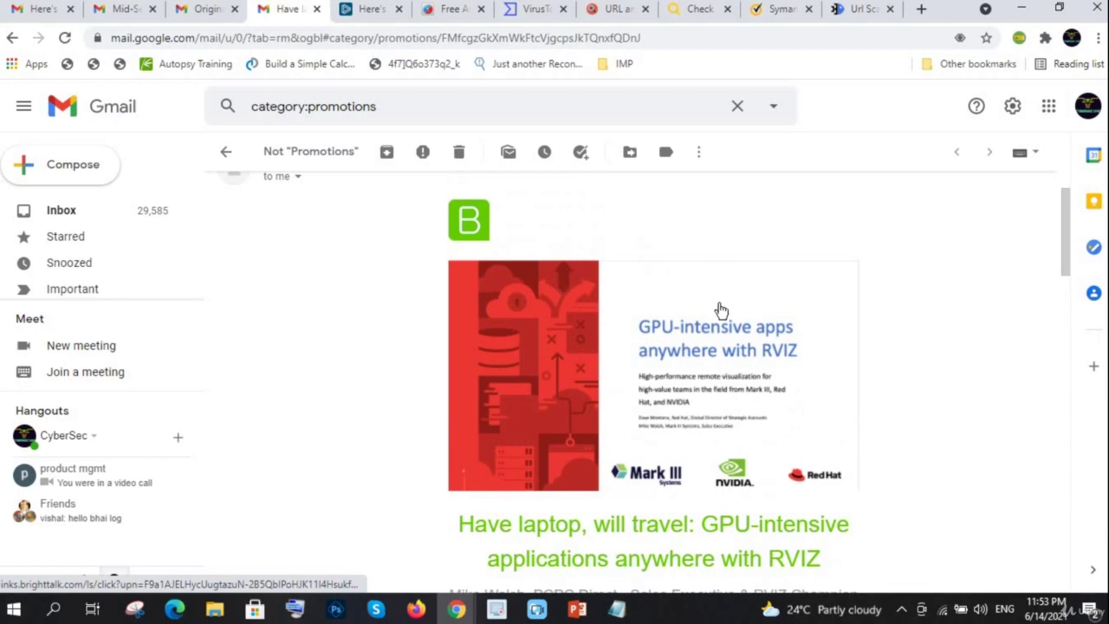
Step: Copy the link address behind the green "Have laptop, will travel" headline in the BrightTALK email
right_click(696, 291)
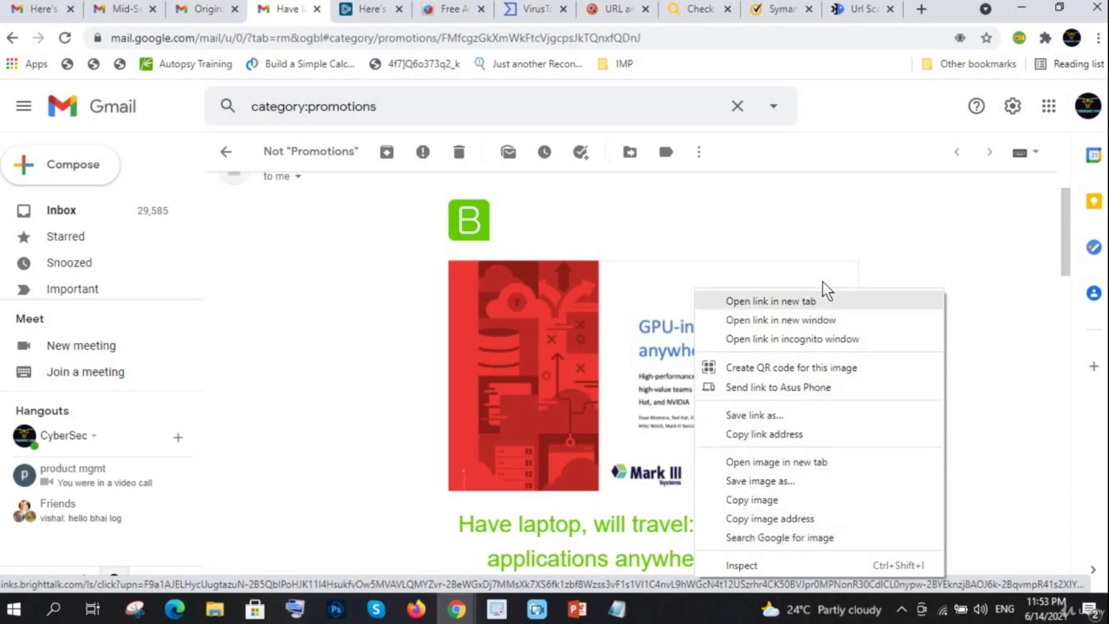
left_click(1008, 440)
scroll(637, 385, "down", 2)
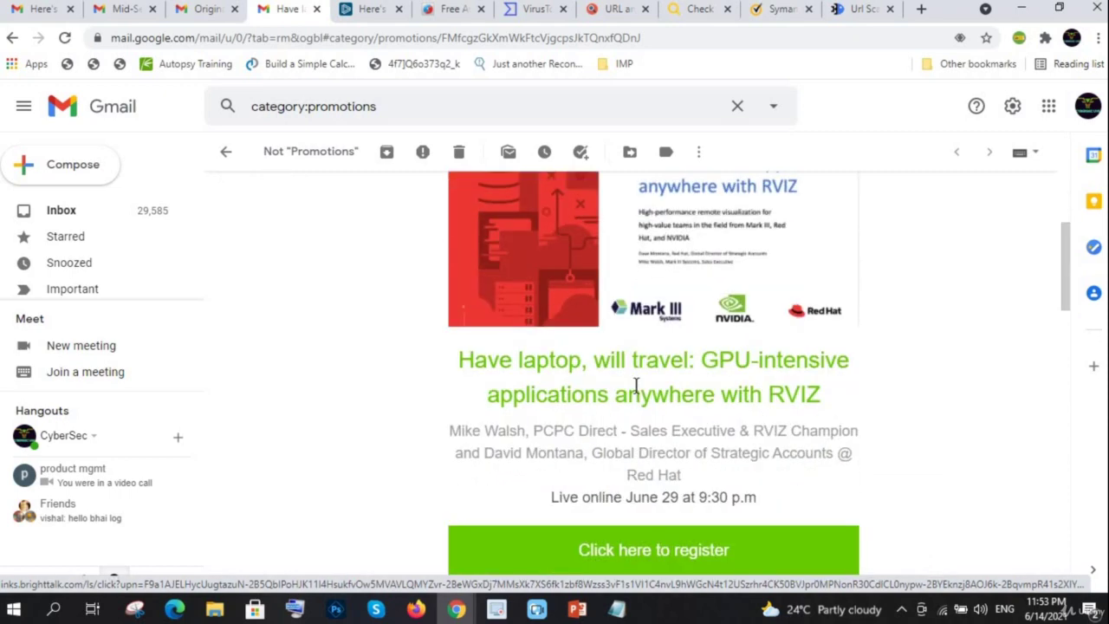
scroll(636, 386, "down", 1)
right_click(627, 286)
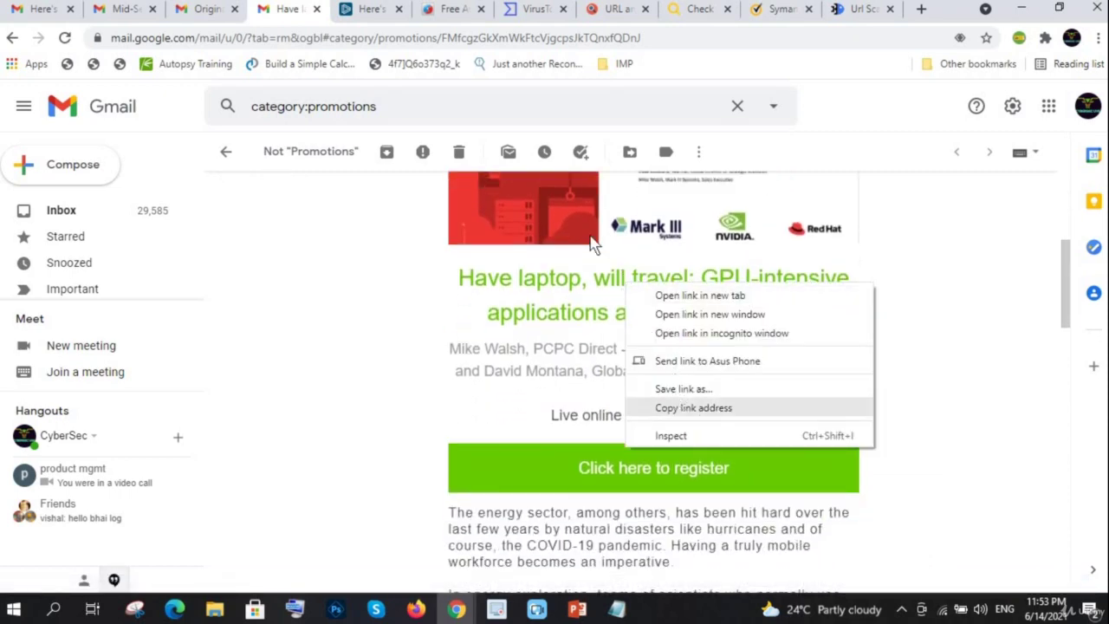
left_click(693, 407)
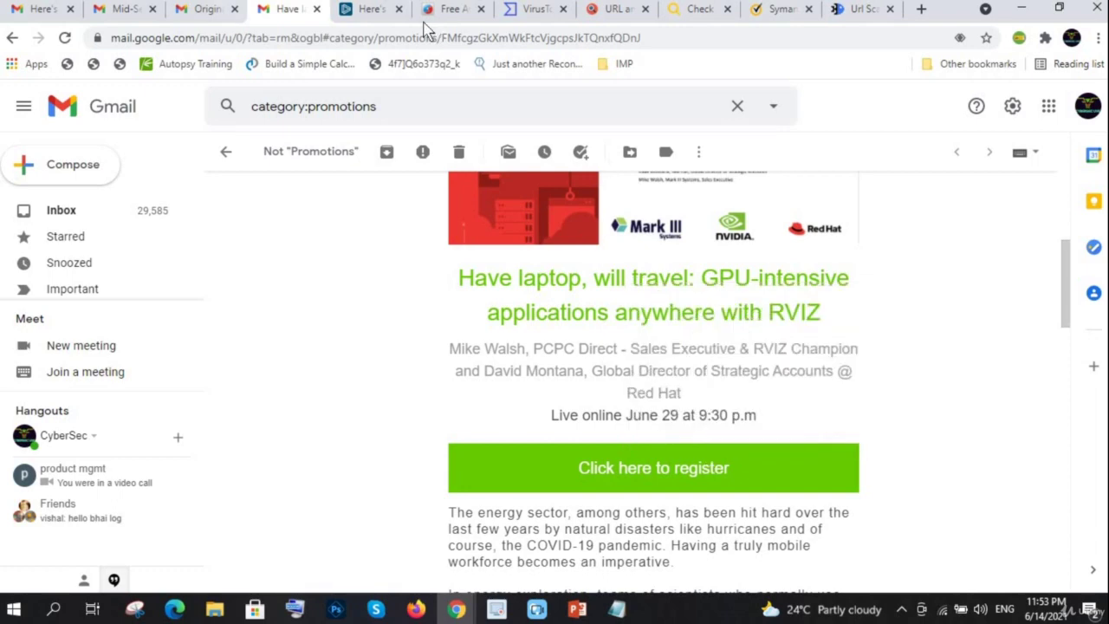
Step: Look up the copied BrightTALK link with VirusTotal's search
left_click(368, 10)
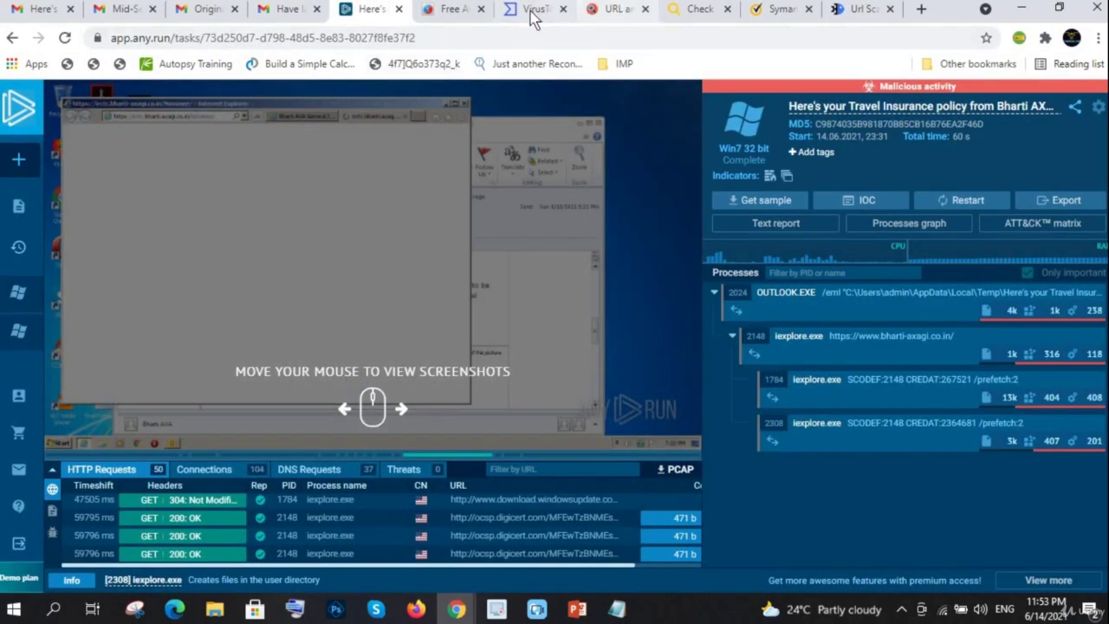
left_click(533, 11)
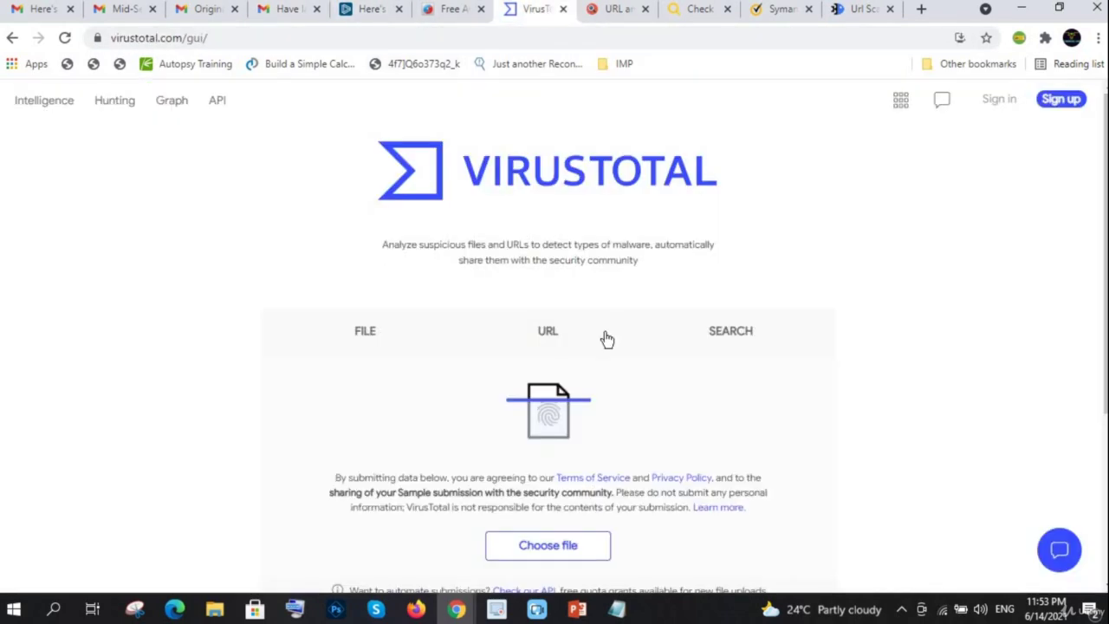
left_click(766, 329)
left_click(502, 467)
key("ctrl+v")
key("Return")
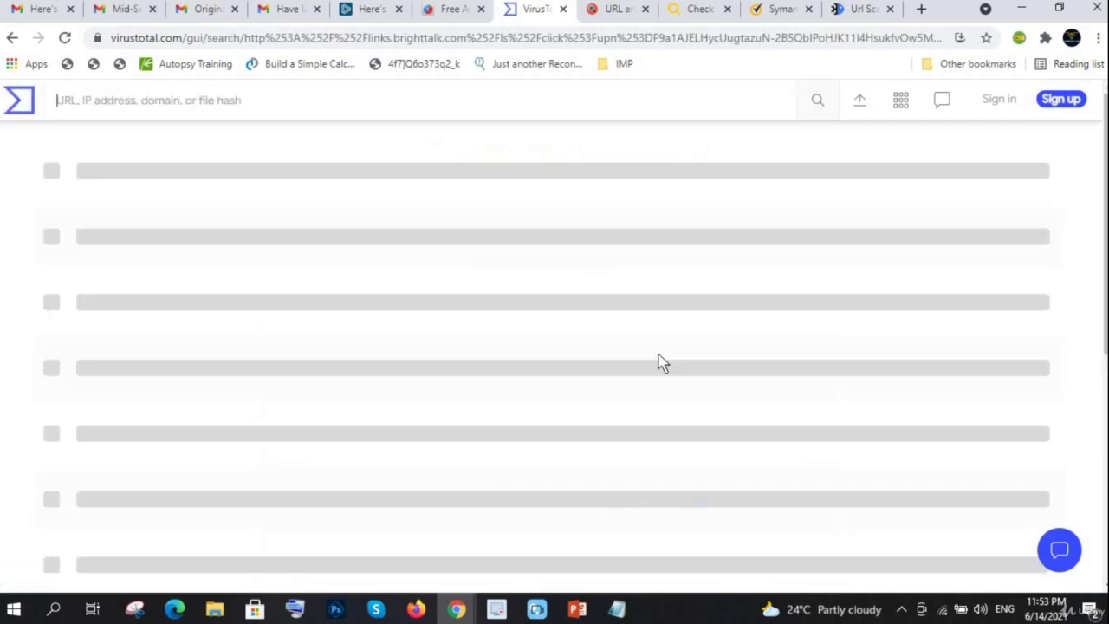
Step: Submit the copied BrightTALK link to urlscan.io as a public scan
left_click(615, 10)
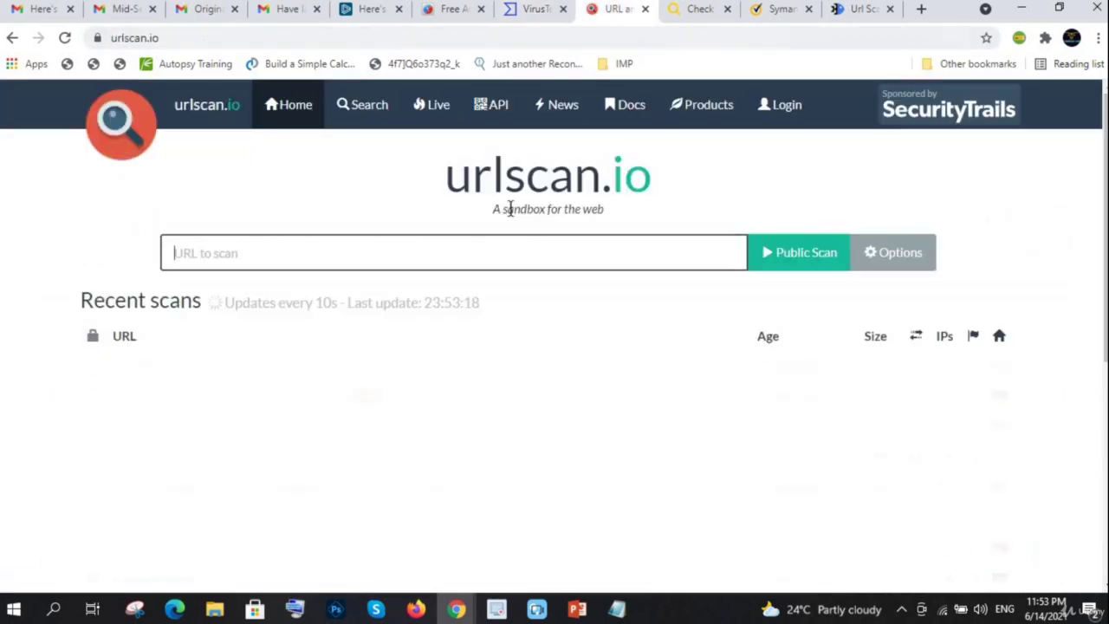
left_click(512, 250)
key("ctrl+v")
left_click(805, 252)
Step: Scan the copied BrightTALK link with URLVoid, submitting it a second time from the report page
left_click(693, 11)
left_click(513, 456)
key("ctrl+v")
left_click(779, 465)
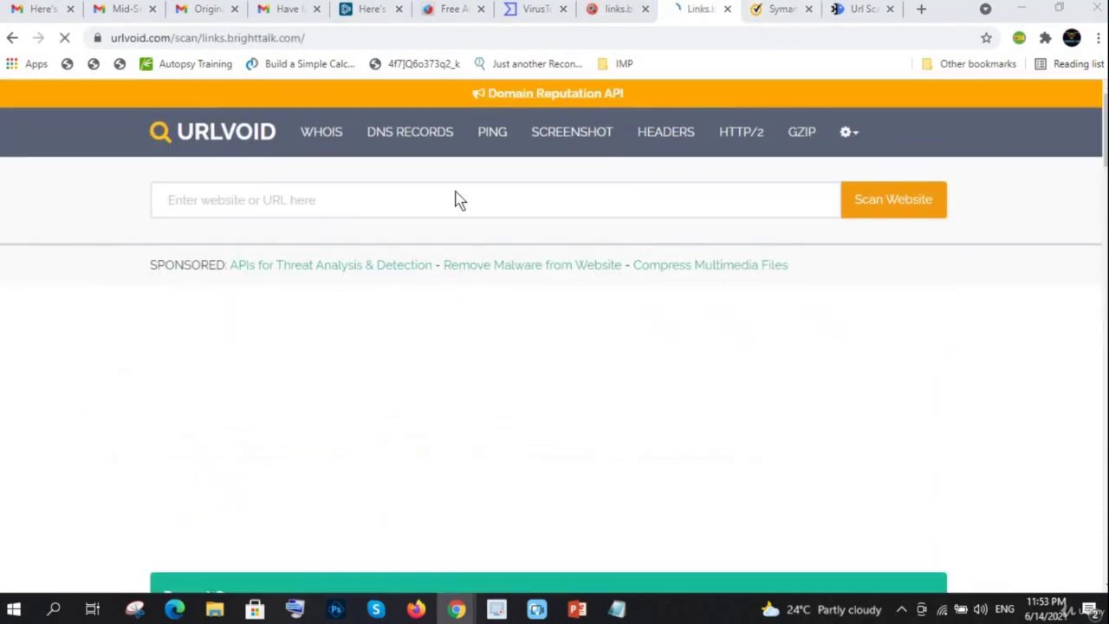
left_click(462, 192)
key("ctrl+v")
left_click(873, 211)
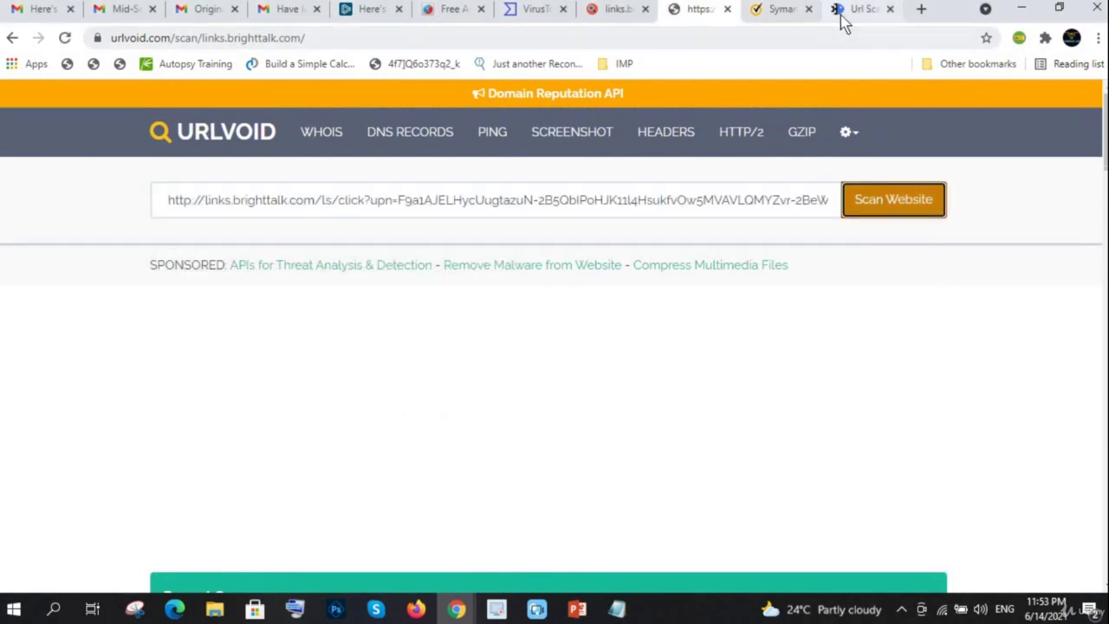
Step: Check the category of the copied BrightTALK link with Symantec's WebPulse Site Review
left_click(801, 17)
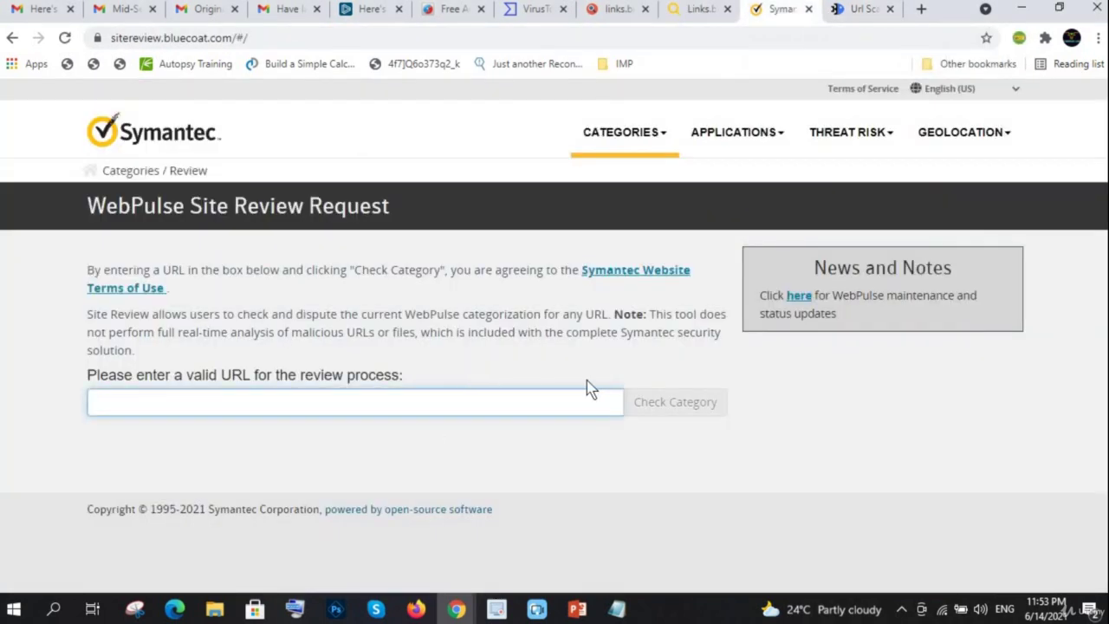
key("ctrl+v")
left_click(673, 399)
Step: Run a CheckPhish URL scan on the copied BrightTALK link
key("ctrl+Tab")
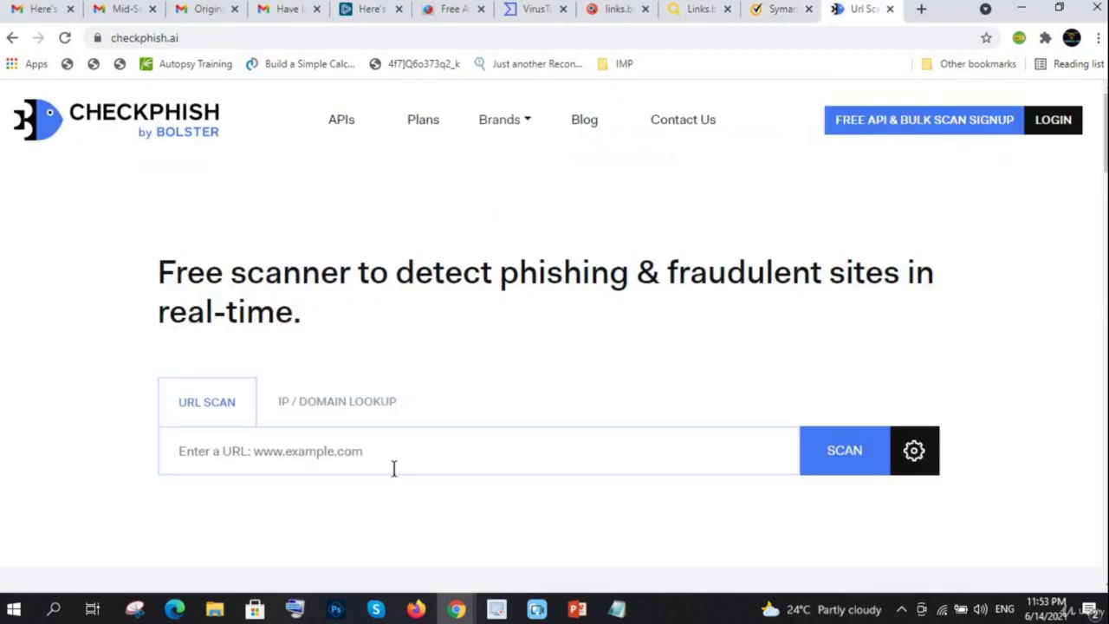
left_click(393, 468)
key("ctrl+v")
left_click(846, 454)
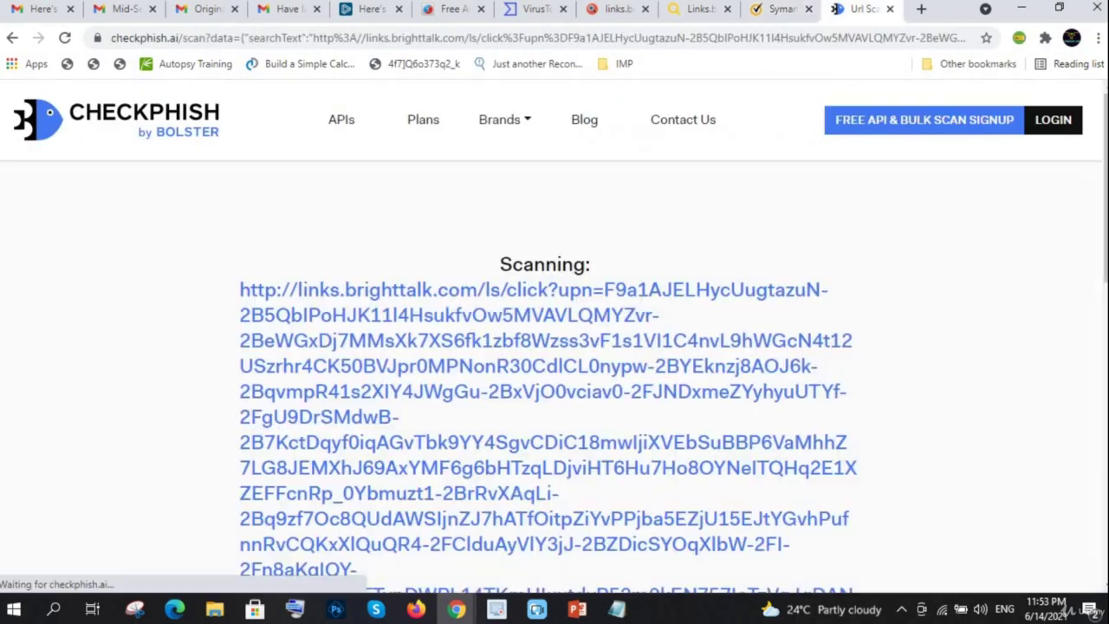
Step: Examine the current categorization of the submitted link in the Symantec Site Review result
left_click(784, 10)
scroll(488, 356, "down", 4)
scroll(424, 468, "up", 4)
left_click_drag(292, 445, 394, 370)
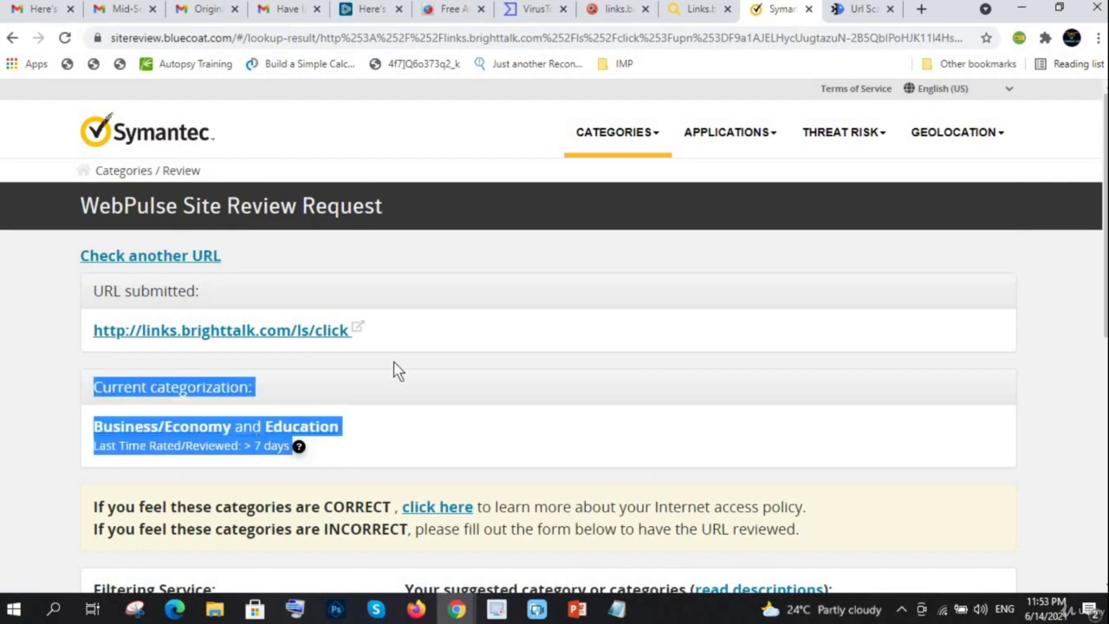
Step: Review the URLVoid domain details, the urlscan.io scan page and the VirusTotal detections for the BrightTALK link
left_click(691, 10)
scroll(257, 411, "down", 6)
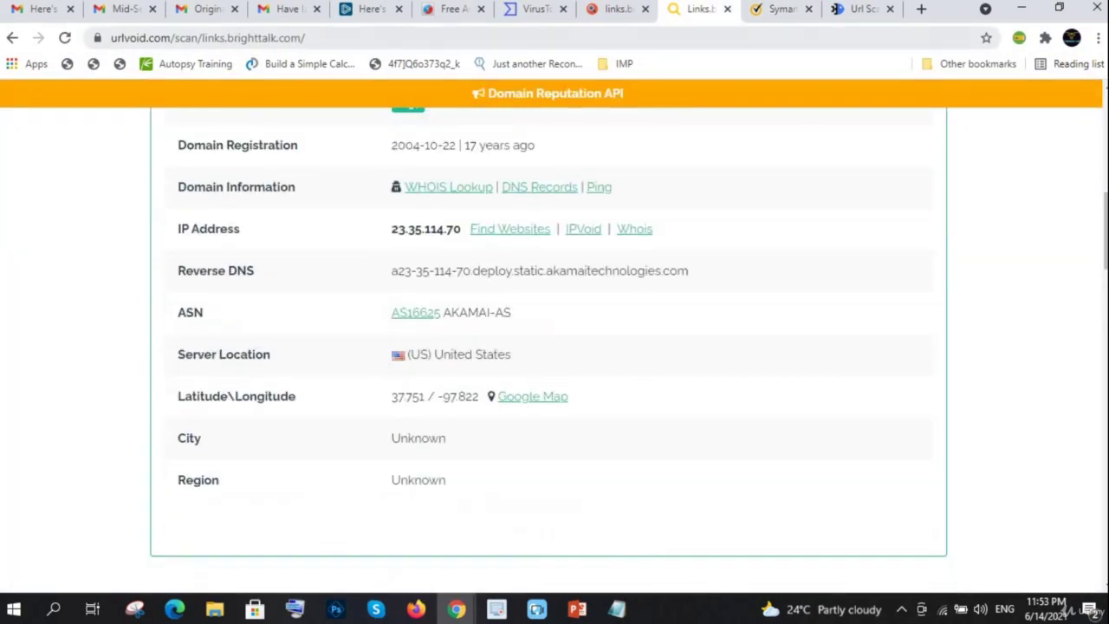
left_click(605, 10)
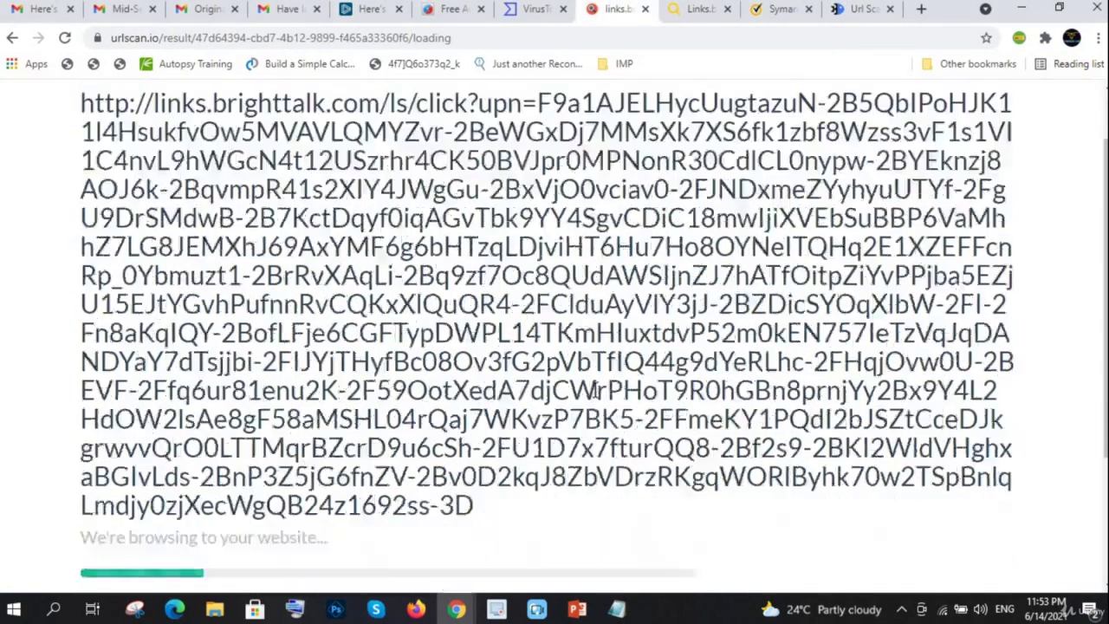
scroll(517, 205, "down", 3)
scroll(517, 205, "up", 3)
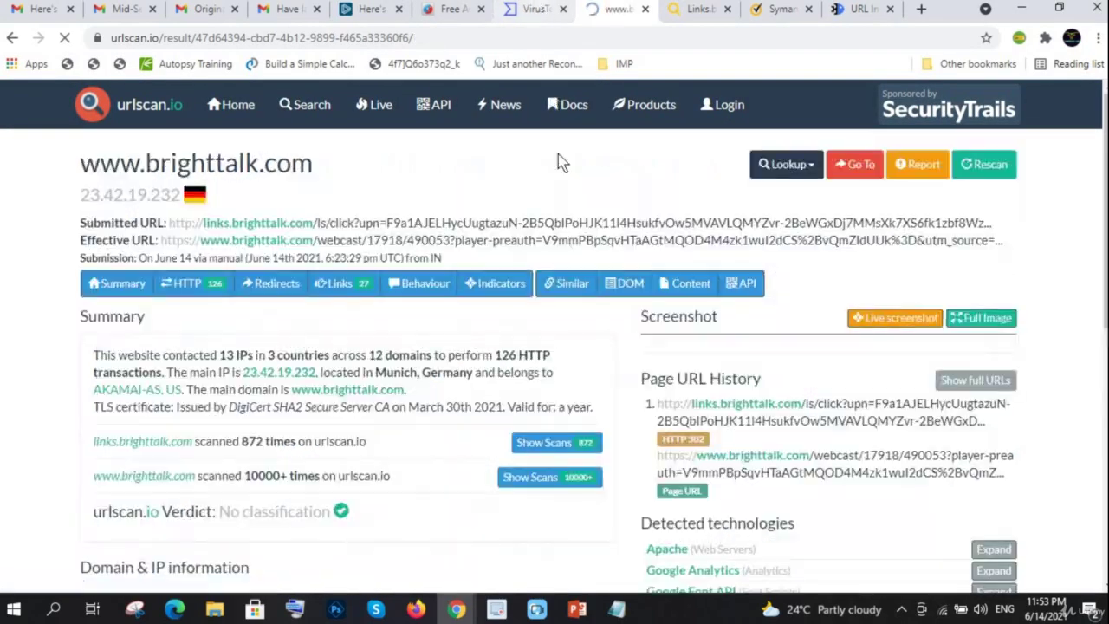
left_click(533, 10)
scroll(306, 389, "down", 5)
scroll(305, 389, "up", 5)
Step: Examine the urlscan.io summary and verdict for the link, along with its Symantec and CheckPhish results
left_click(617, 11)
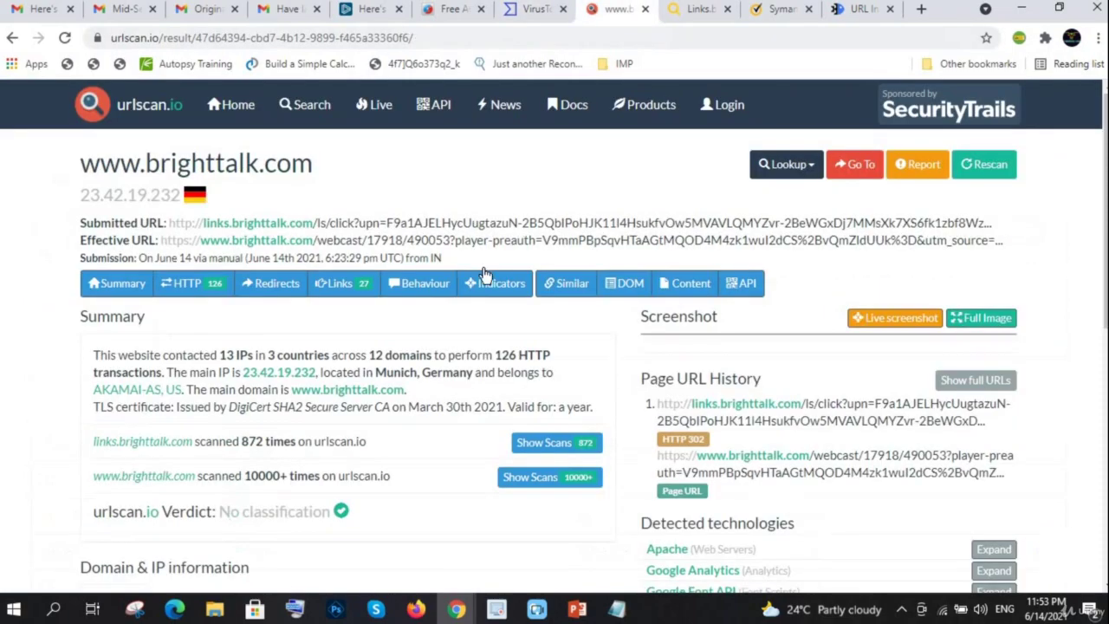
scroll(191, 334, "down", 1)
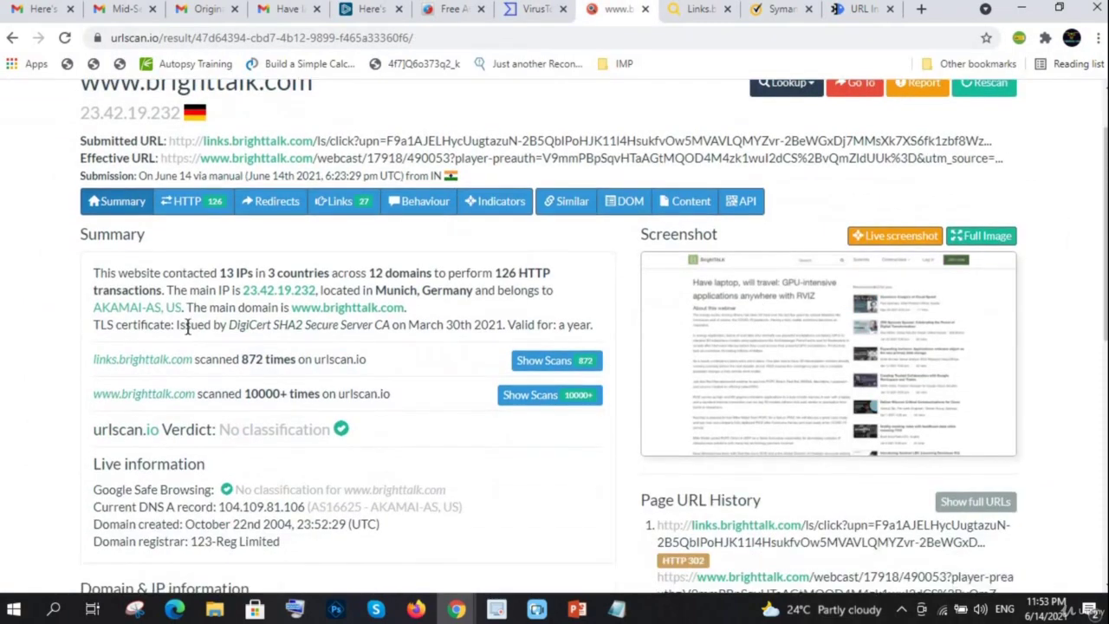
scroll(235, 316, "down", 5)
scroll(492, 290, "up", 6)
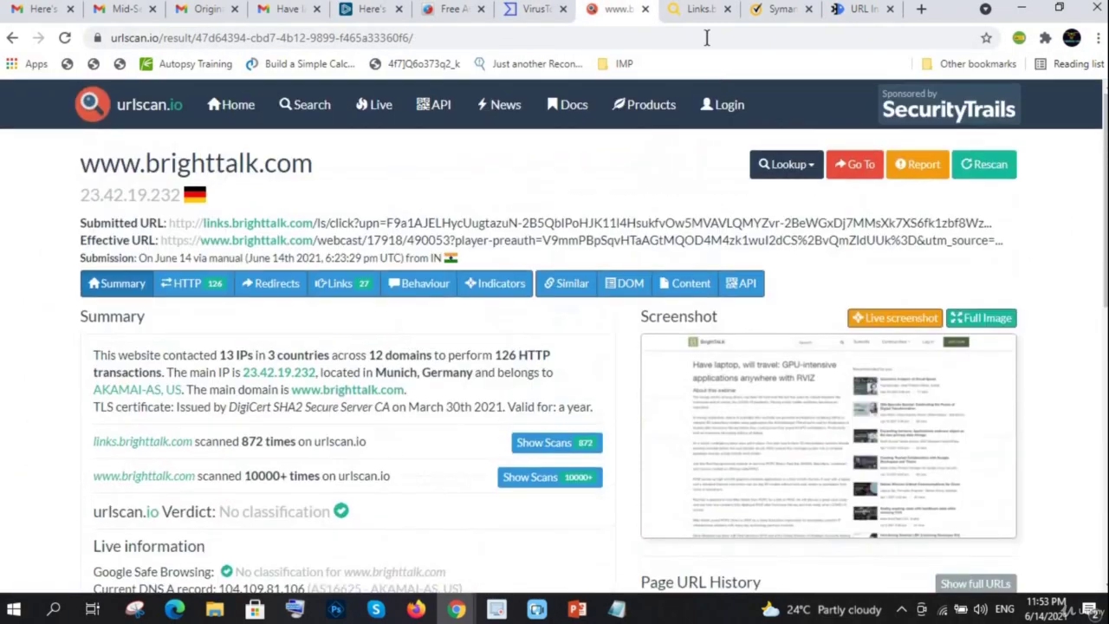
left_click(700, 9)
left_click(780, 10)
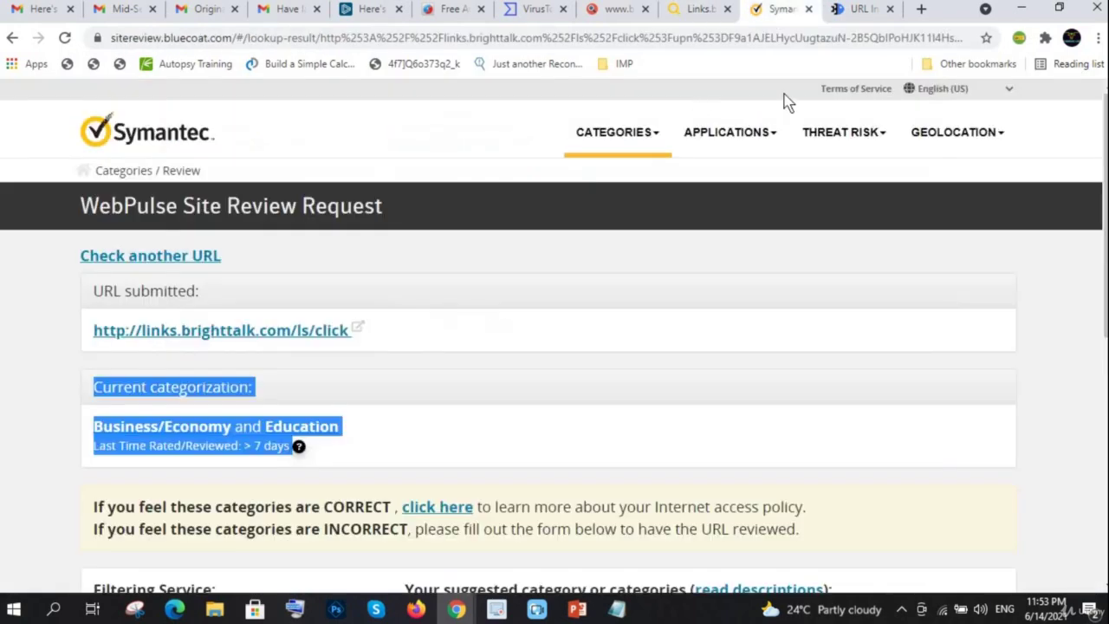
left_click(860, 9)
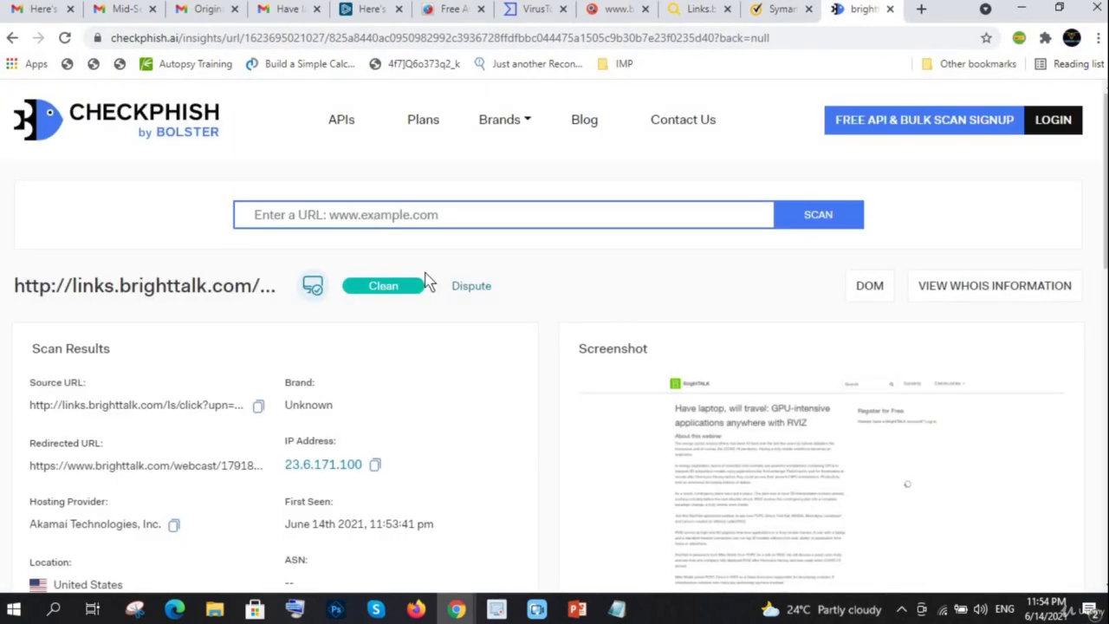
Step: Copy the link address behind "Click here to register" in the BrightTALK promotional email
left_click(208, 11)
left_click(282, 10)
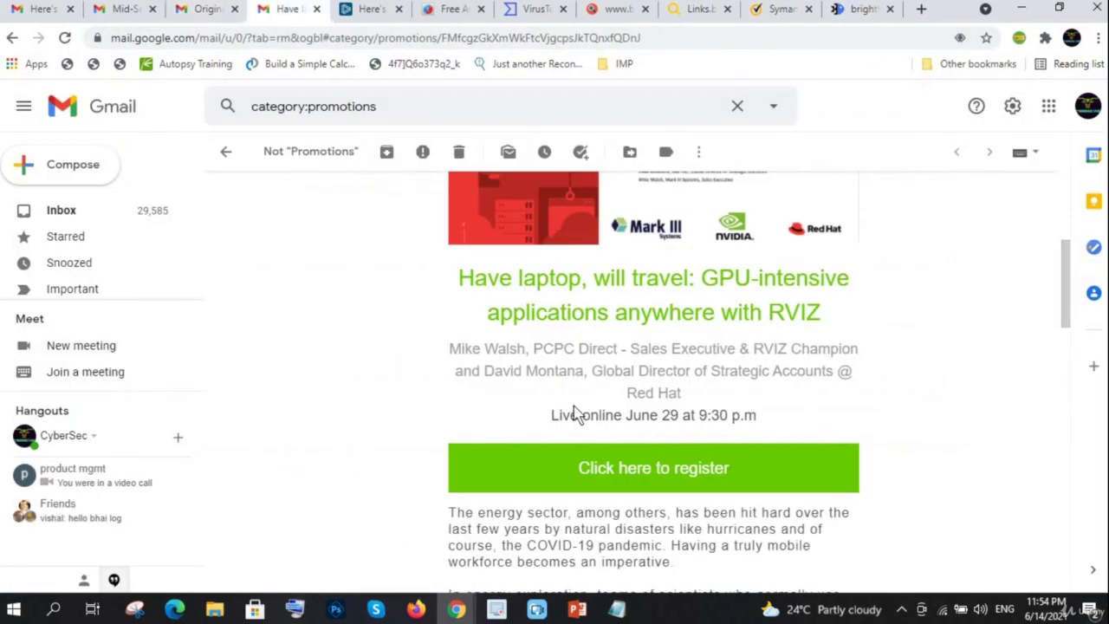
scroll(626, 372, "up", 2)
scroll(718, 456, "down", 6)
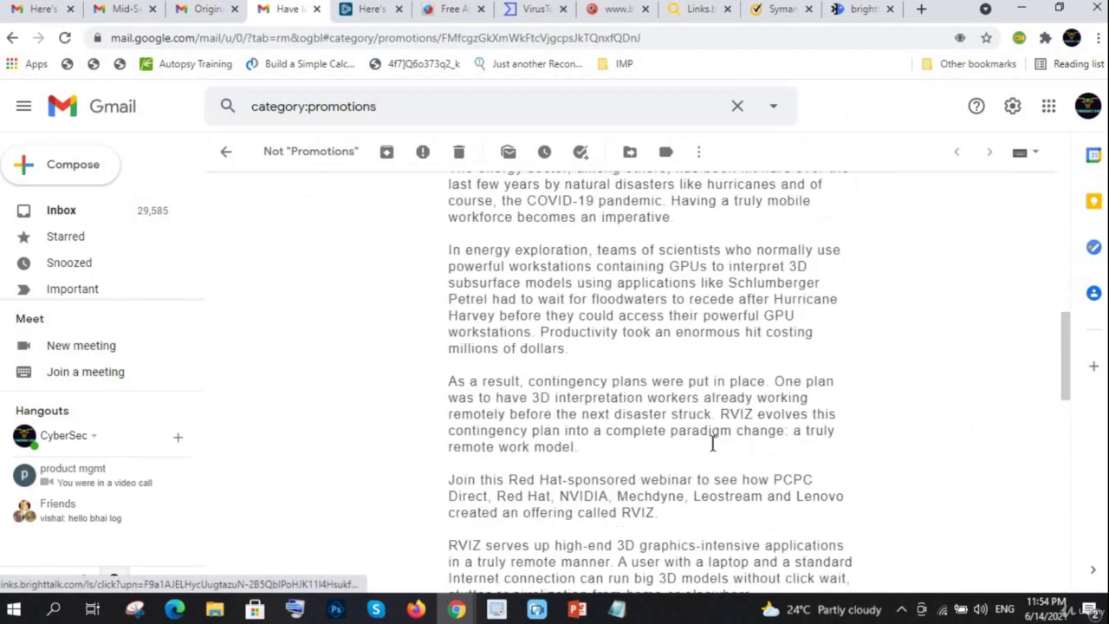
scroll(711, 443, "up", 3)
right_click(667, 396)
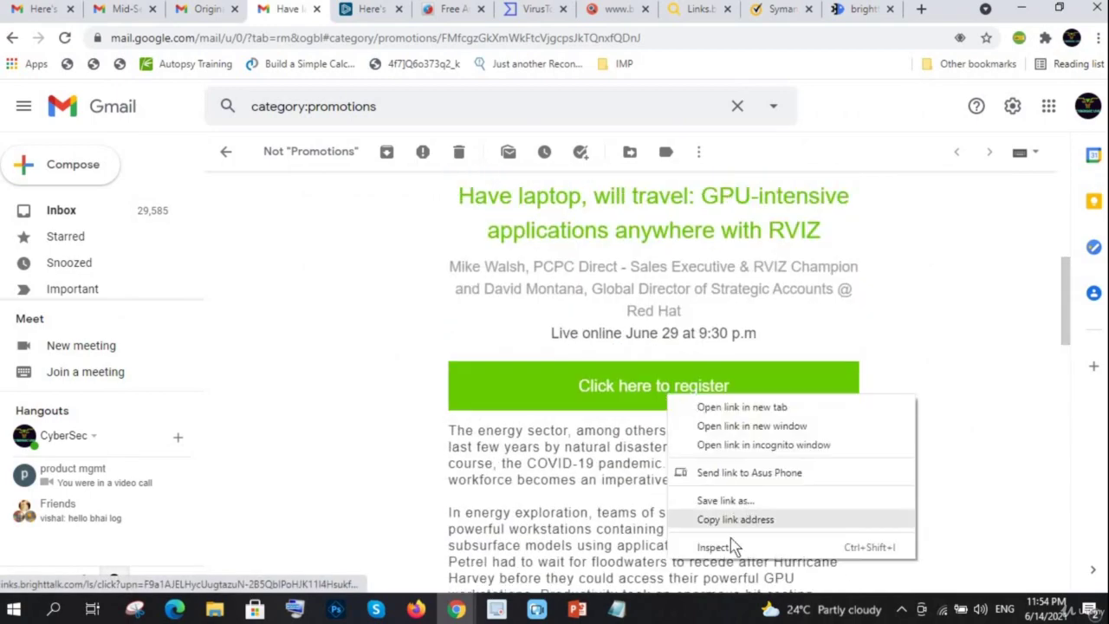
left_click(741, 523)
Step: Look up the newly copied registration link in VirusTotal, replacing the URL in its search box
left_click(373, 10)
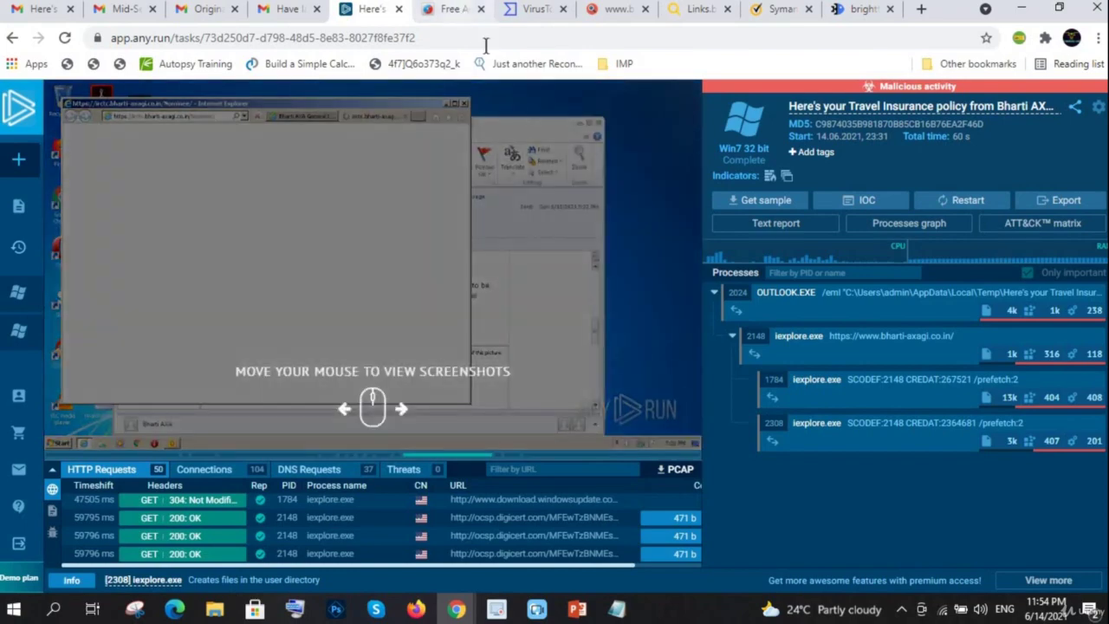
left_click(455, 10)
left_click(528, 11)
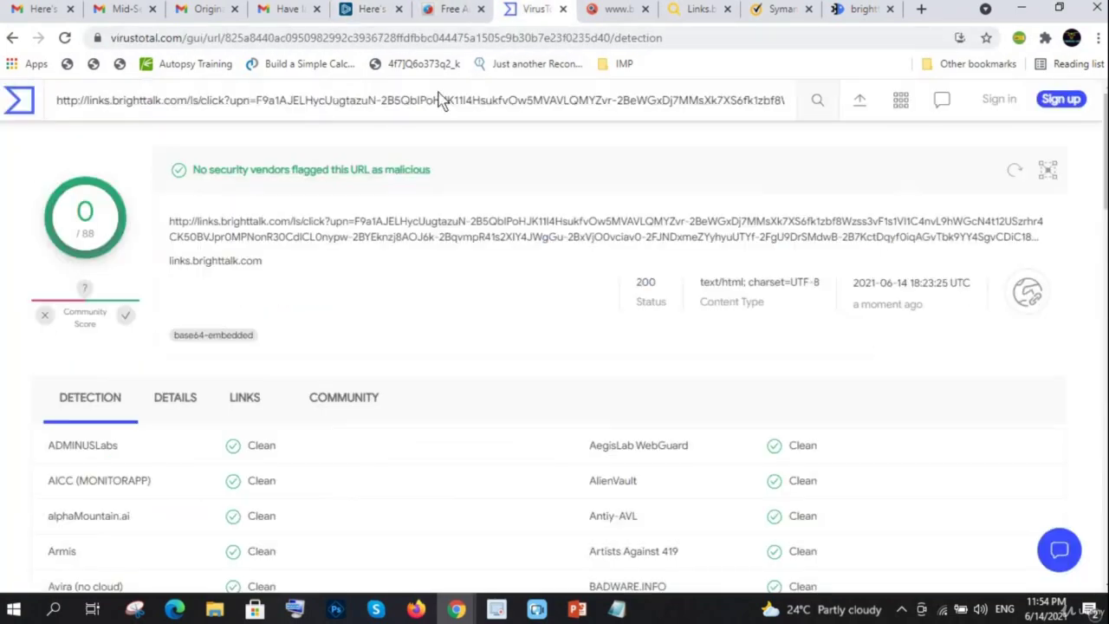
triple_click(313, 108)
key("ctrl+v")
key("Return")
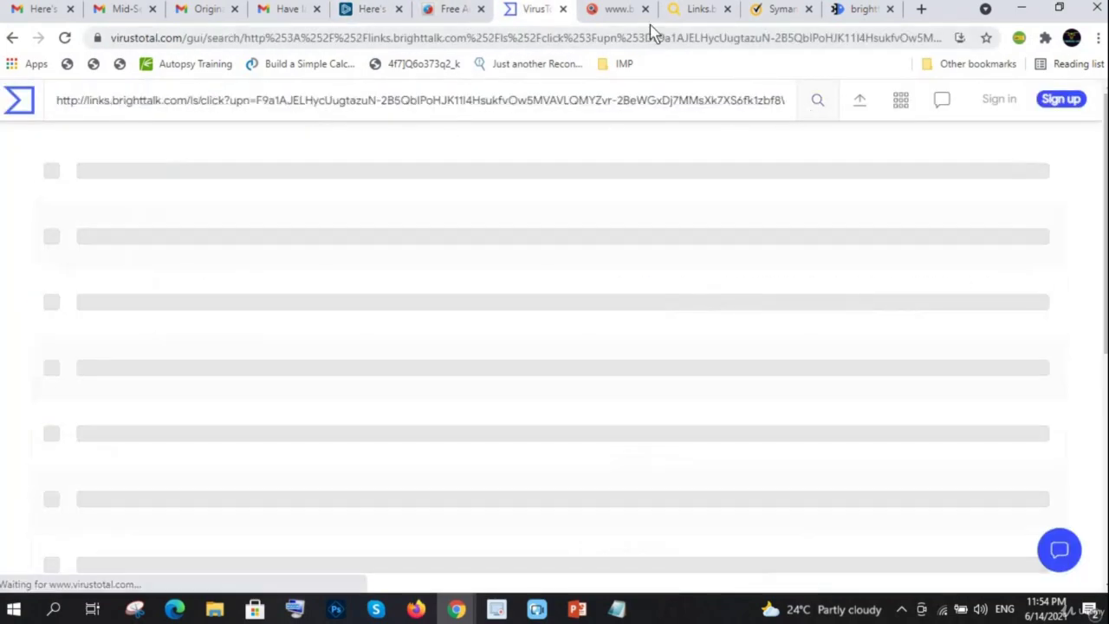
Step: Start a public scan of the copied registration link from the urlscan.io home page
key("ctrl+Tab")
left_click(237, 105)
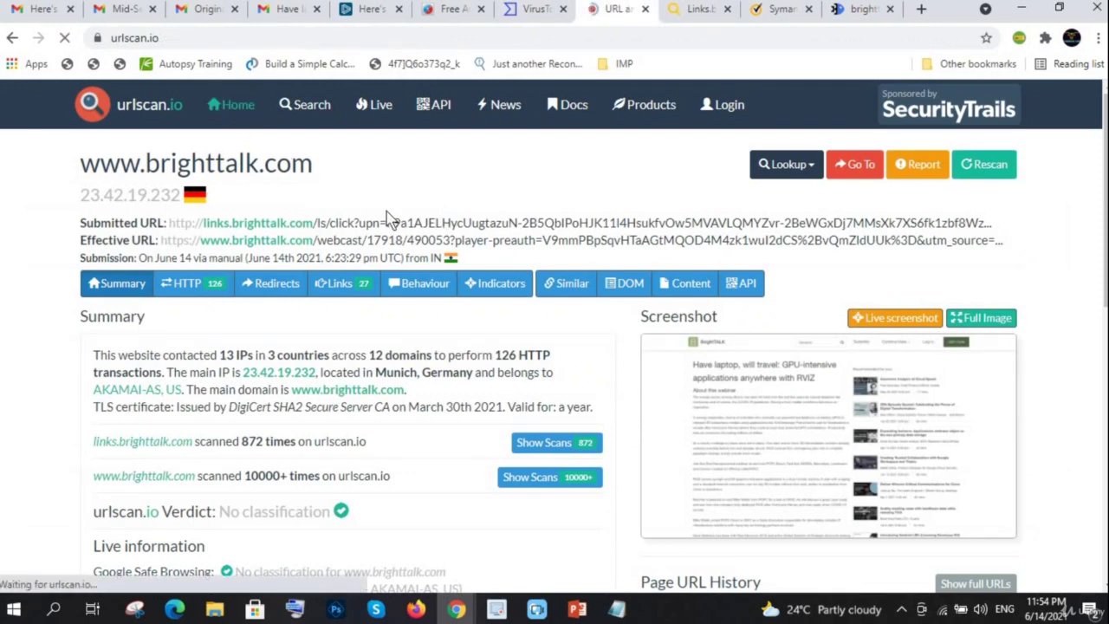
left_click(425, 265)
key("ctrl+v")
left_click(797, 252)
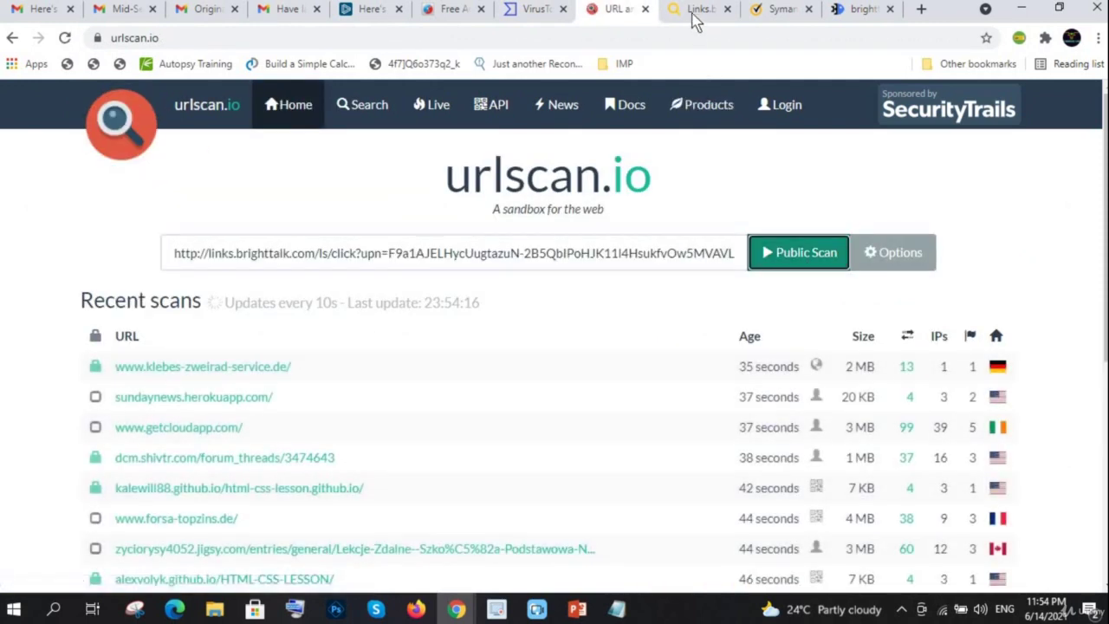
Step: Scan the copied registration link with URLVoid
key("ctrl+Tab")
scroll(453, 446, "up", 10)
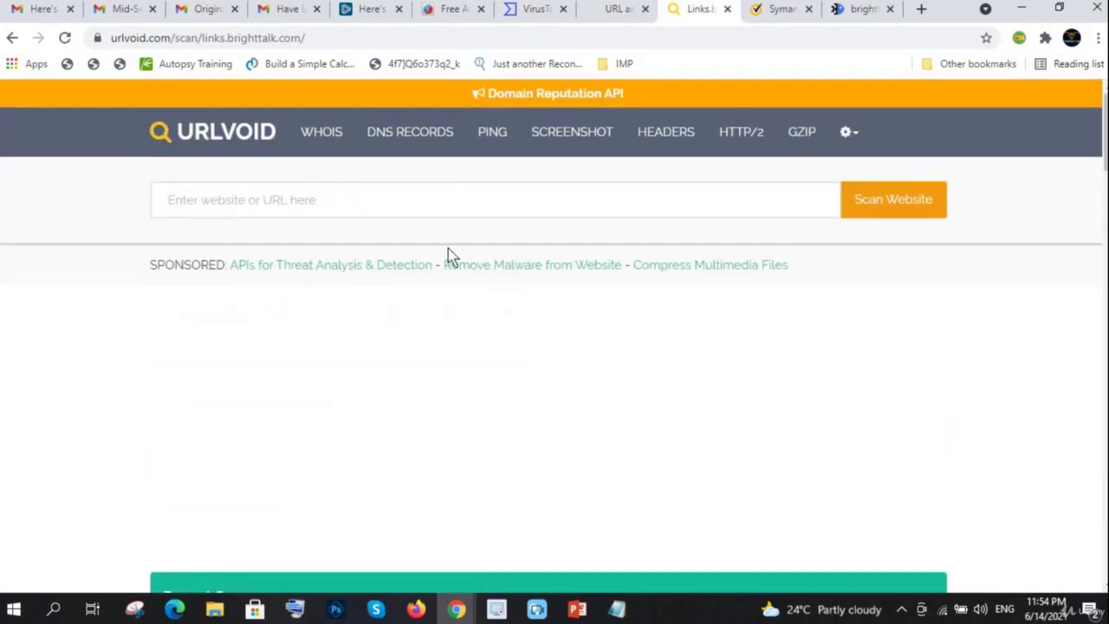
key("ctrl+v")
left_click(844, 201)
Step: Check another URL in Symantec's WebPulse Site Review, submitting the copied registration link
key("ctrl+Tab")
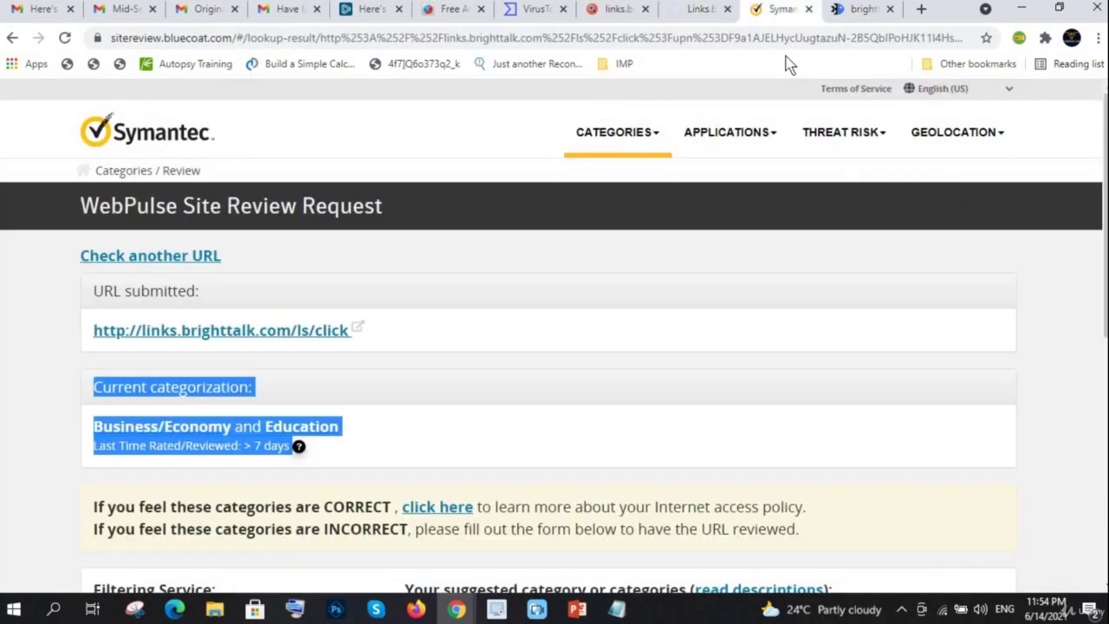
left_click(189, 269)
key("ctrl+v")
left_click(693, 408)
Step: Run a CheckPhish scan on the copied registration link
key("ctrl+Tab")
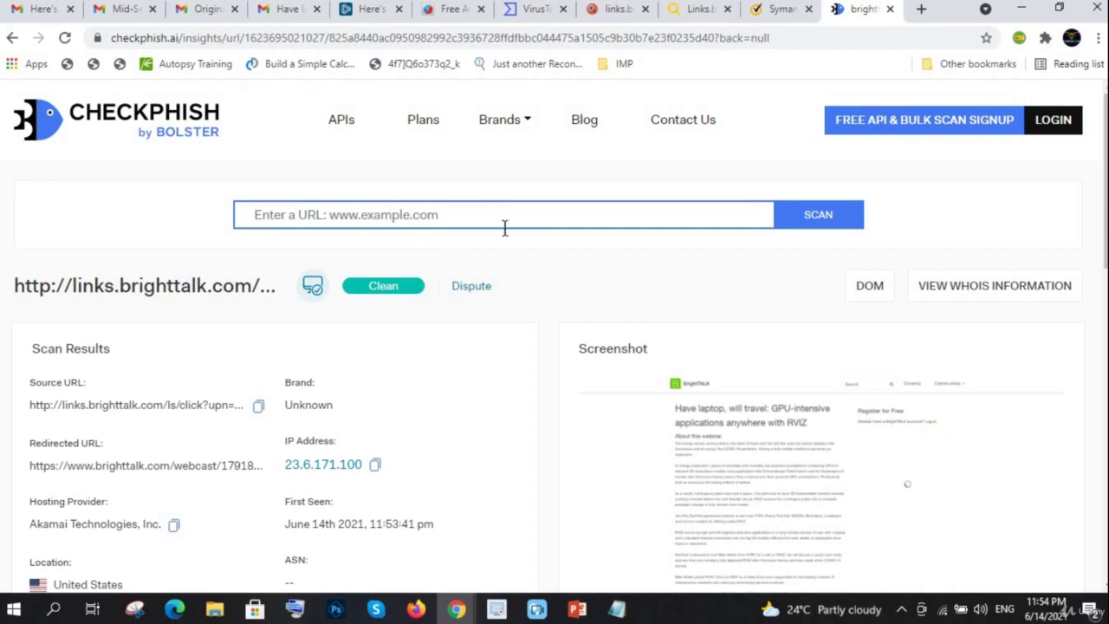
left_click(504, 227)
key("ctrl+v")
left_click(817, 213)
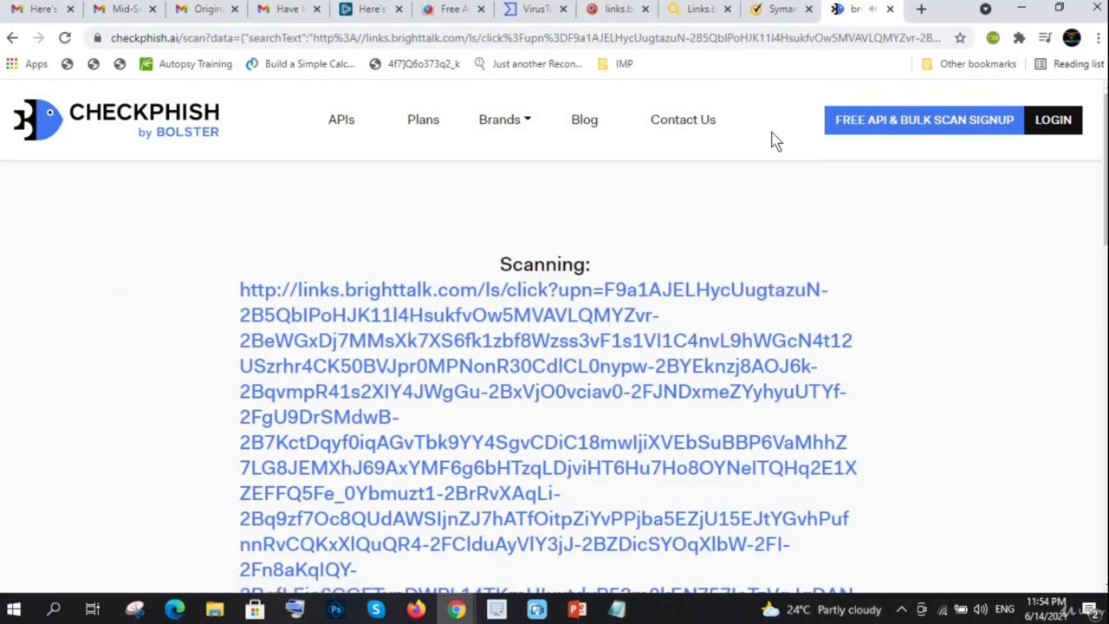
Step: Review the registration link's Symantec categorization, URLVoid blacklist report, and urlscan.io and VirusTotal pages
left_click(788, 11)
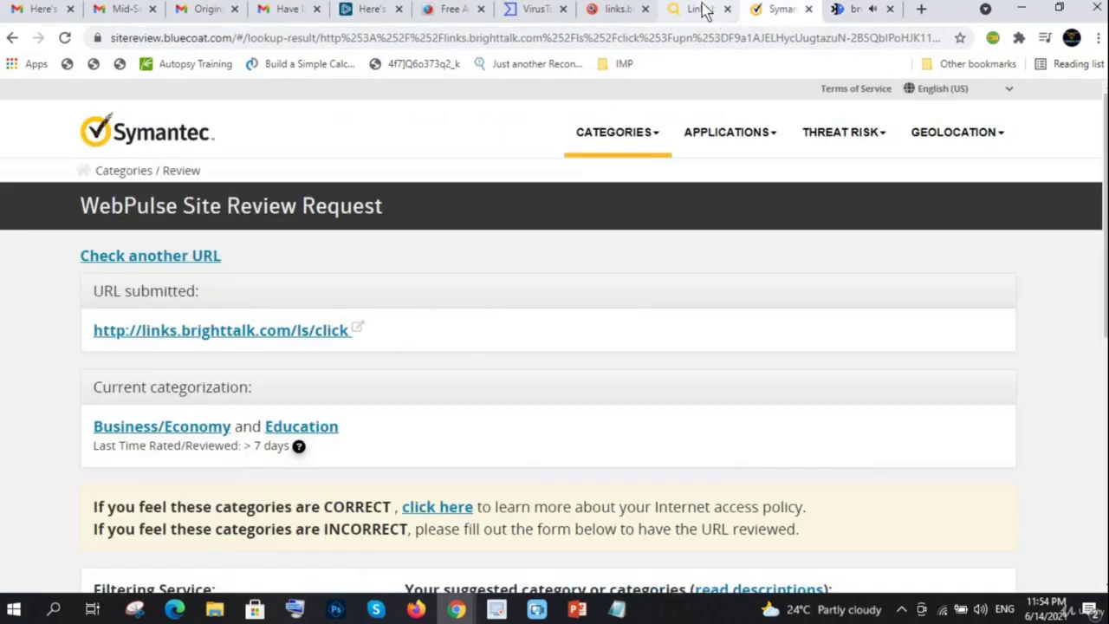
left_click(706, 9)
scroll(681, 113, "down", 8)
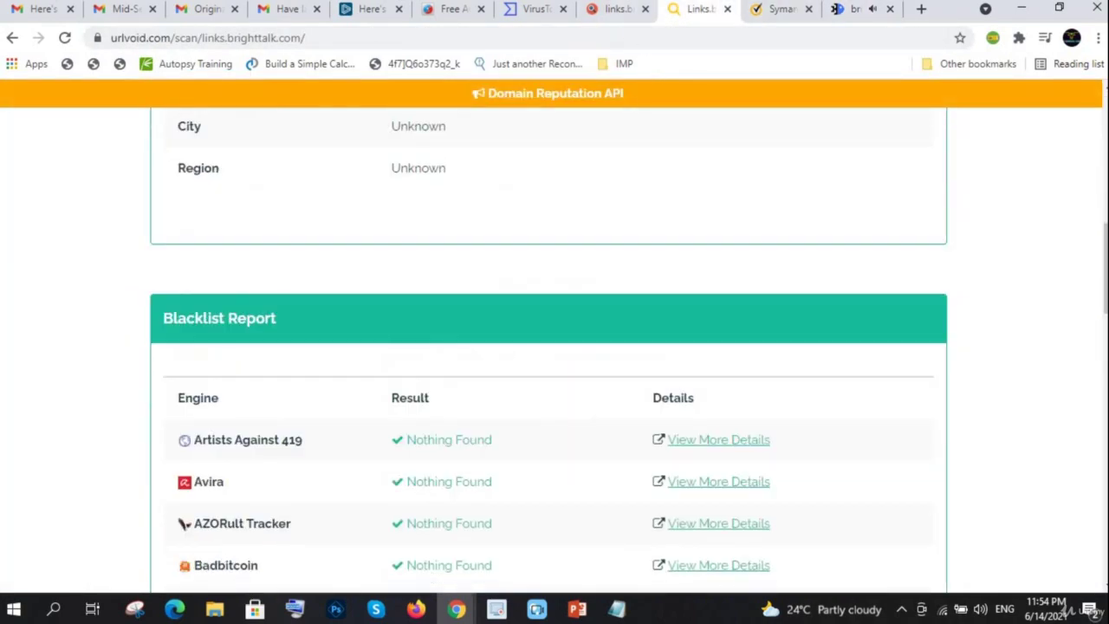
left_click(617, 9)
left_click(537, 9)
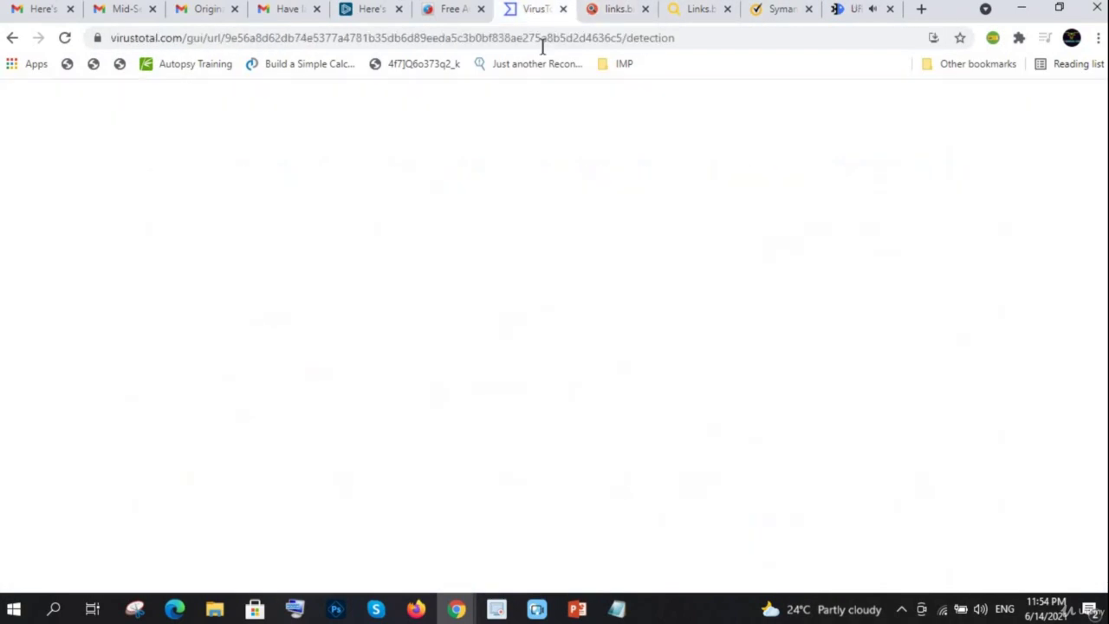
Step: Open MxToolbox's Email Header Analyzer in a new browser tab
left_click(920, 10)
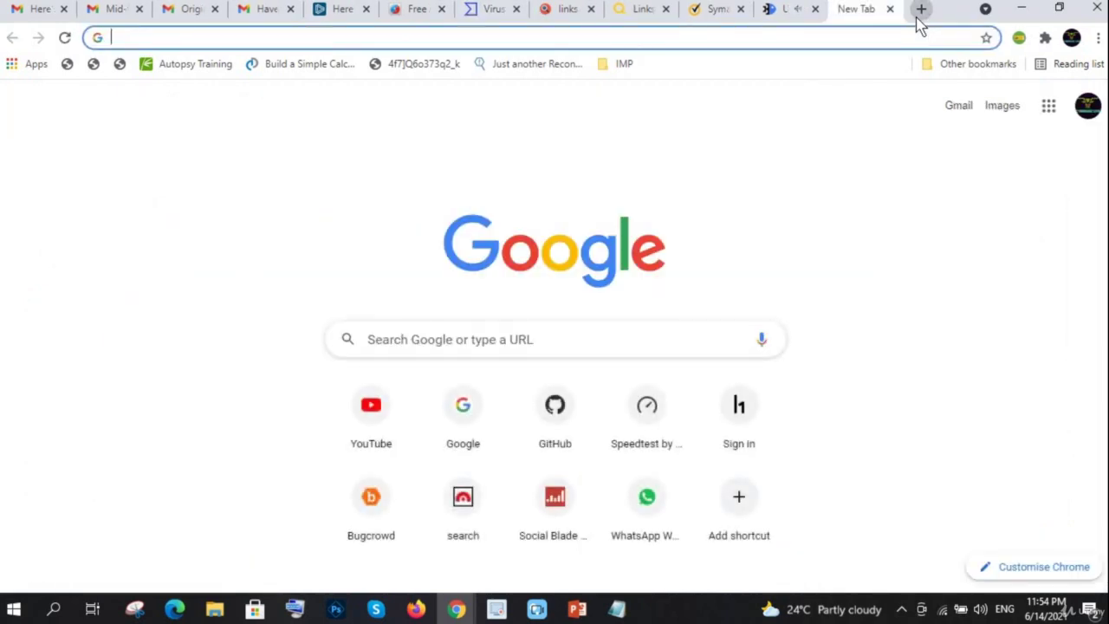
type("mxtoo")
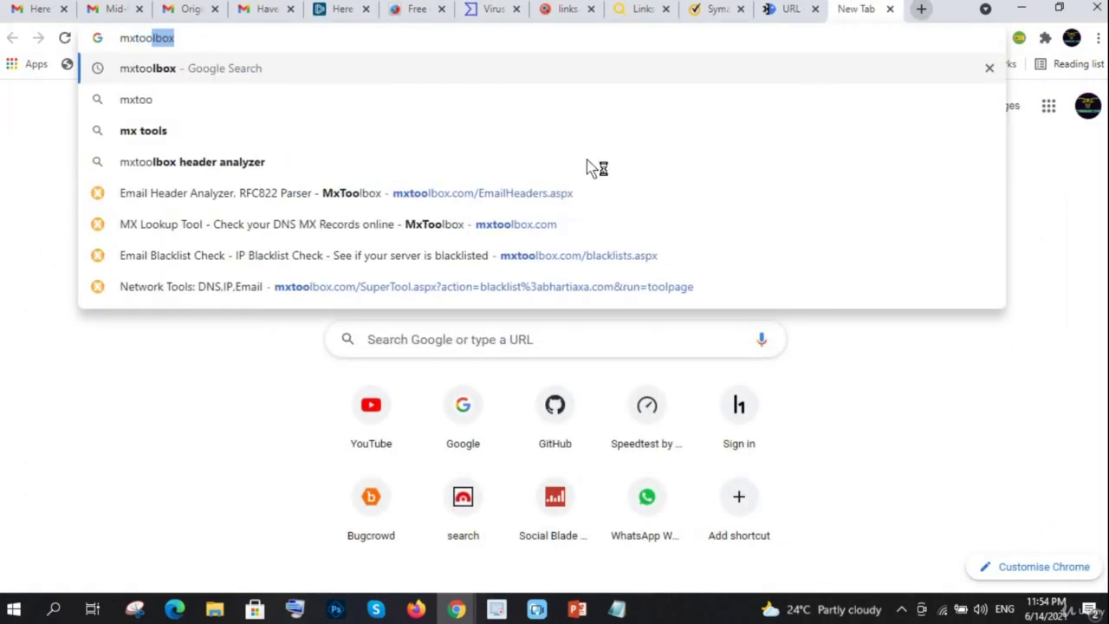
left_click(395, 199)
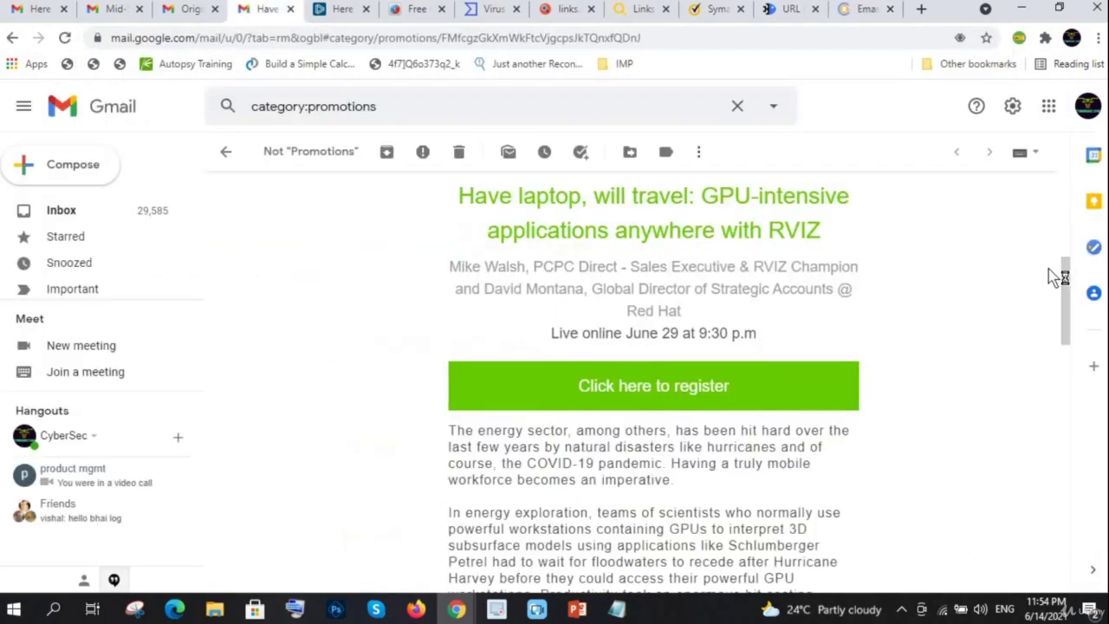
Step: Open the original message source of the BrightTALK email and copy its entire text
scroll(1010, 231, "up", 5)
left_click(1035, 242)
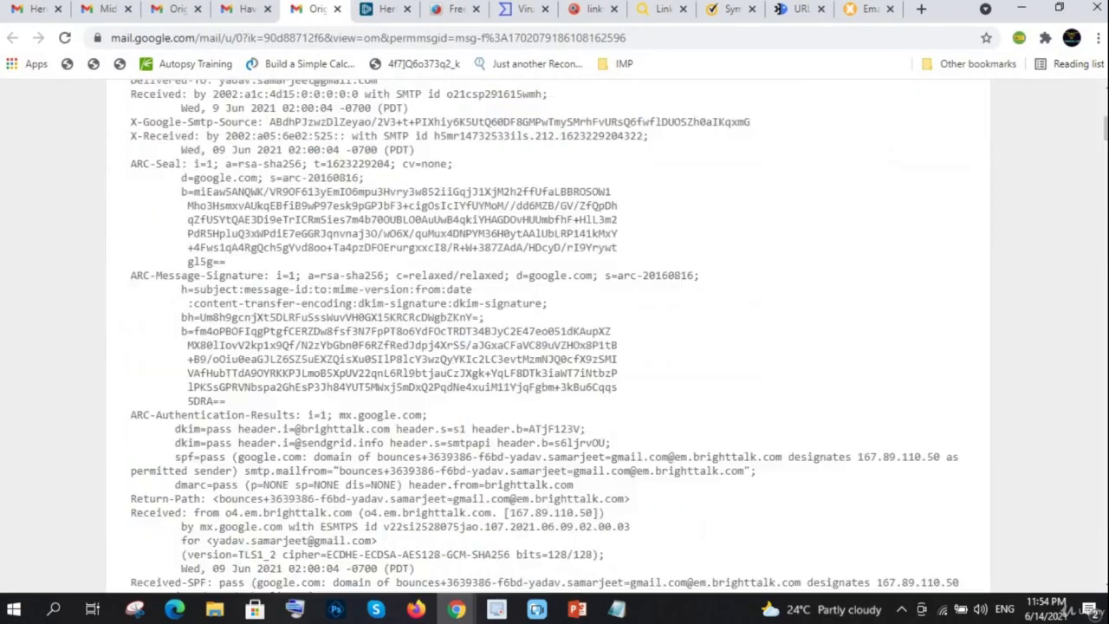
scroll(725, 549, "down", 20)
key("ctrl+a")
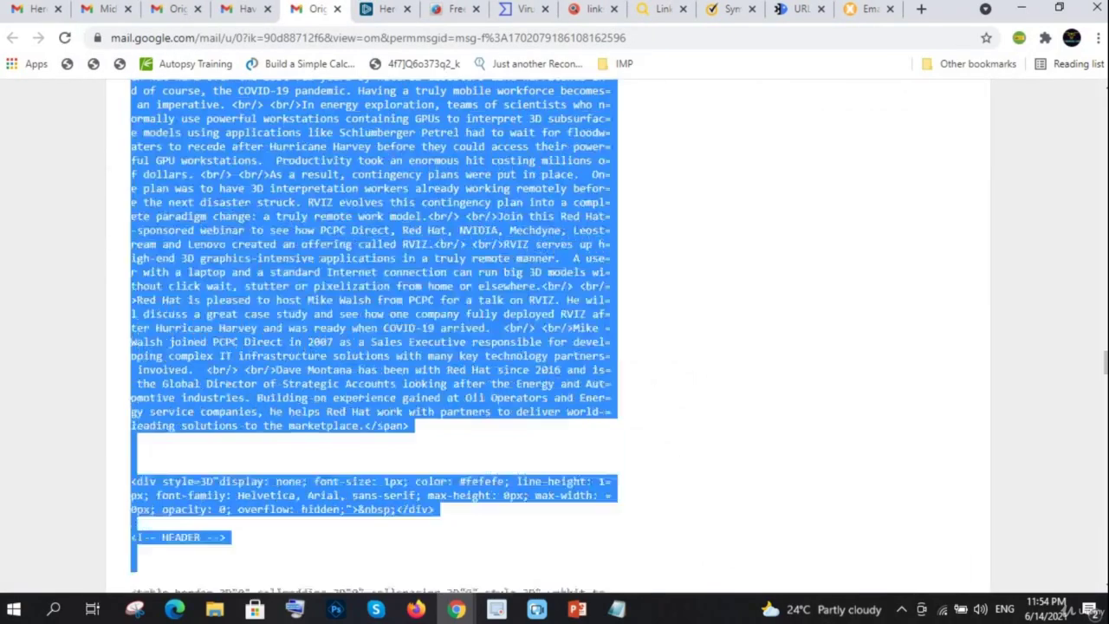
scroll(678, 493, "down", 20)
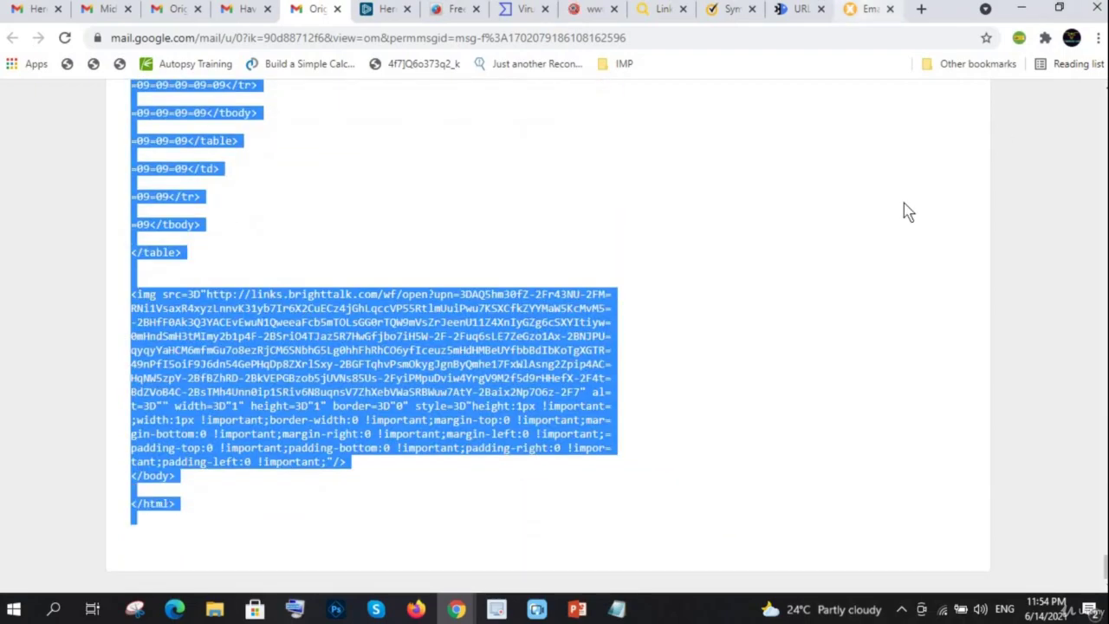
Step: Paste the copied message source into MxToolbox's Email Header Analyzer and analyze the header
key("ctrl+9")
key("ctrl+v")
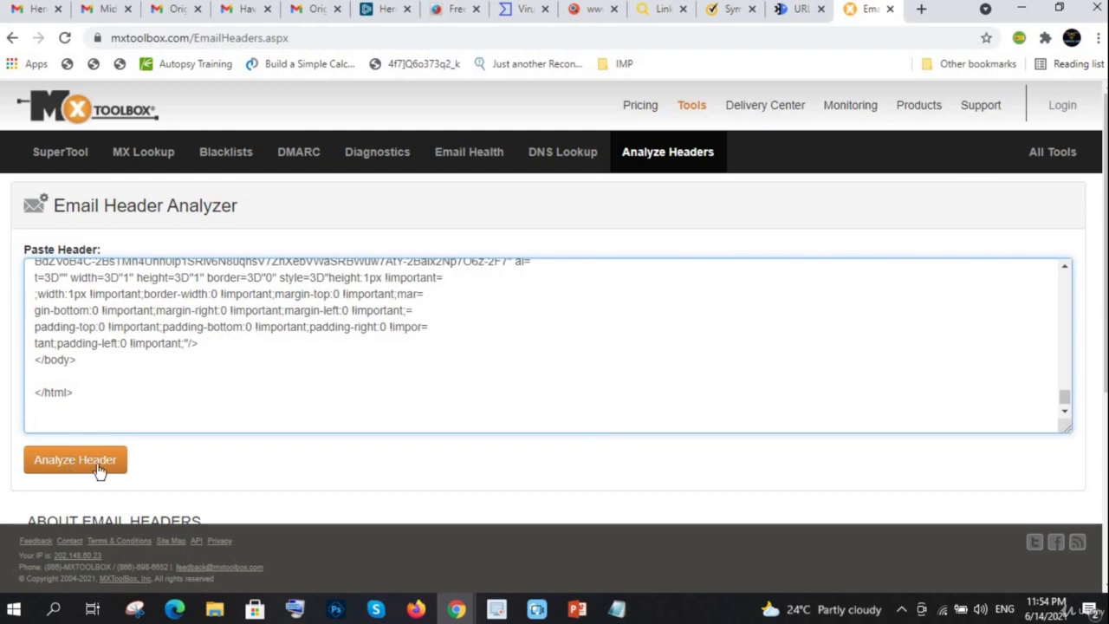
left_click(99, 469)
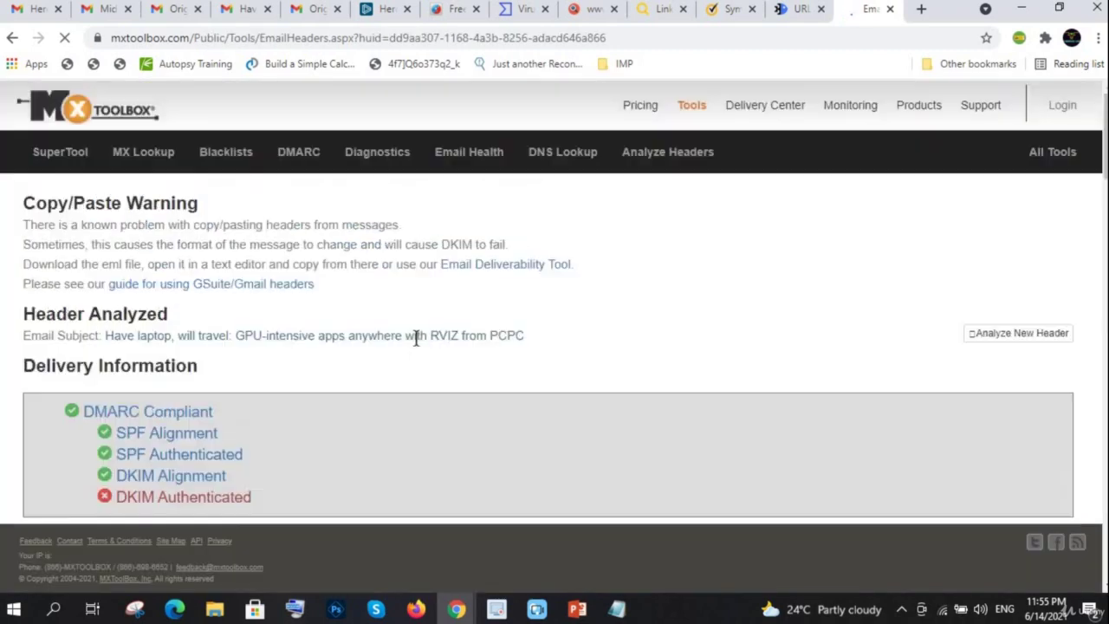
Step: Examine the relay, SPF and DKIM sections of the header analysis and search the page for "remote"
scroll(417, 340, "down", 10)
scroll(417, 345, "down", 20)
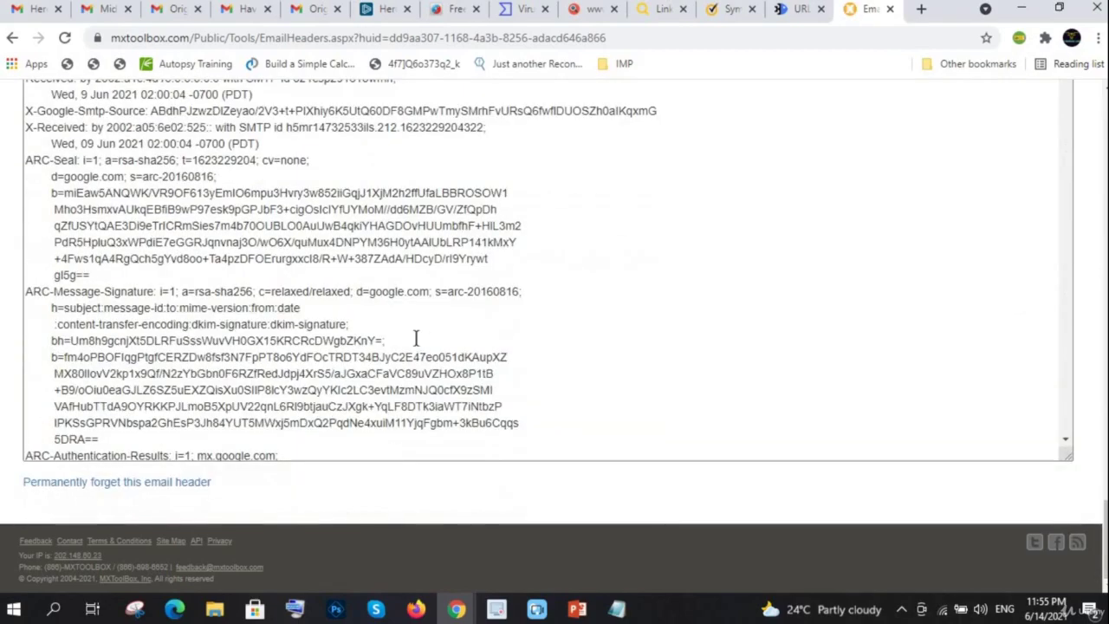
scroll(416, 338, "up", 15)
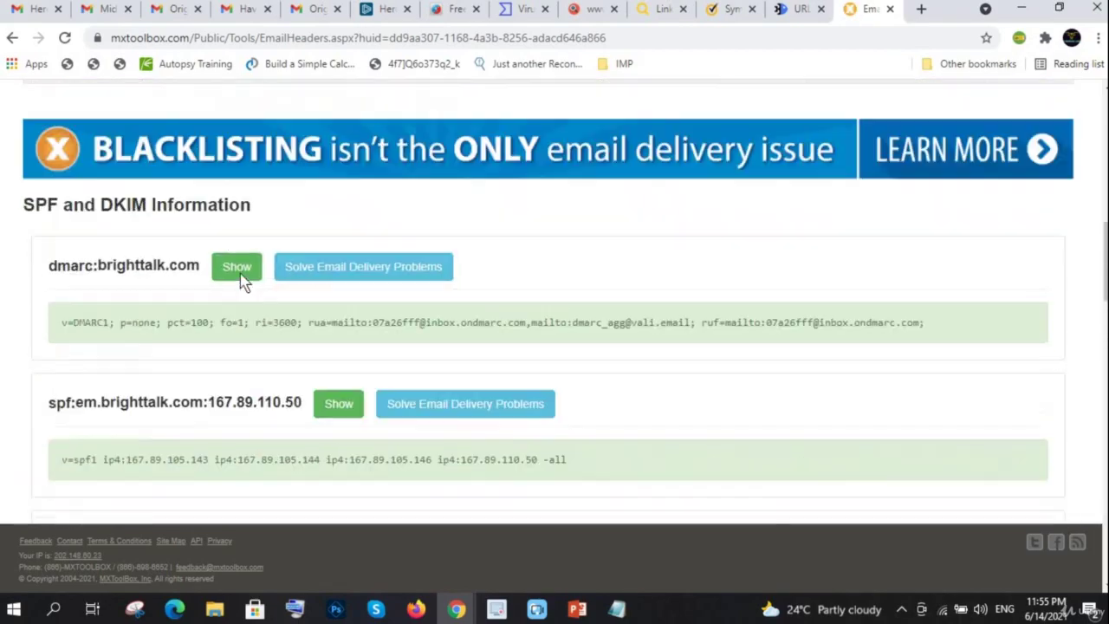
scroll(231, 284, "up", 4)
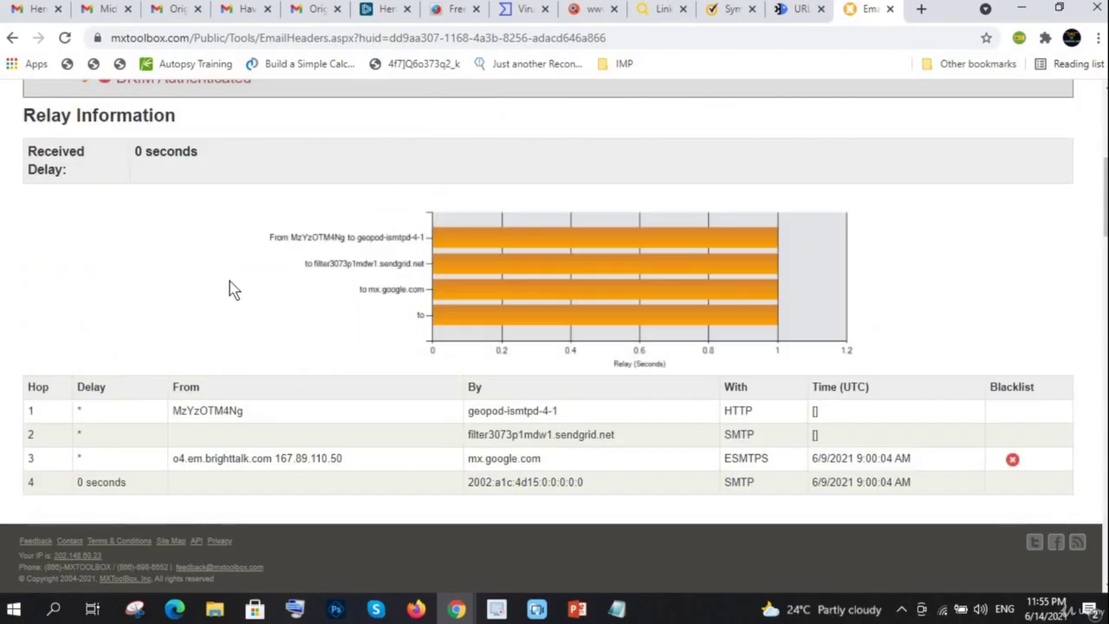
key("ctrl+f")
type("remote")
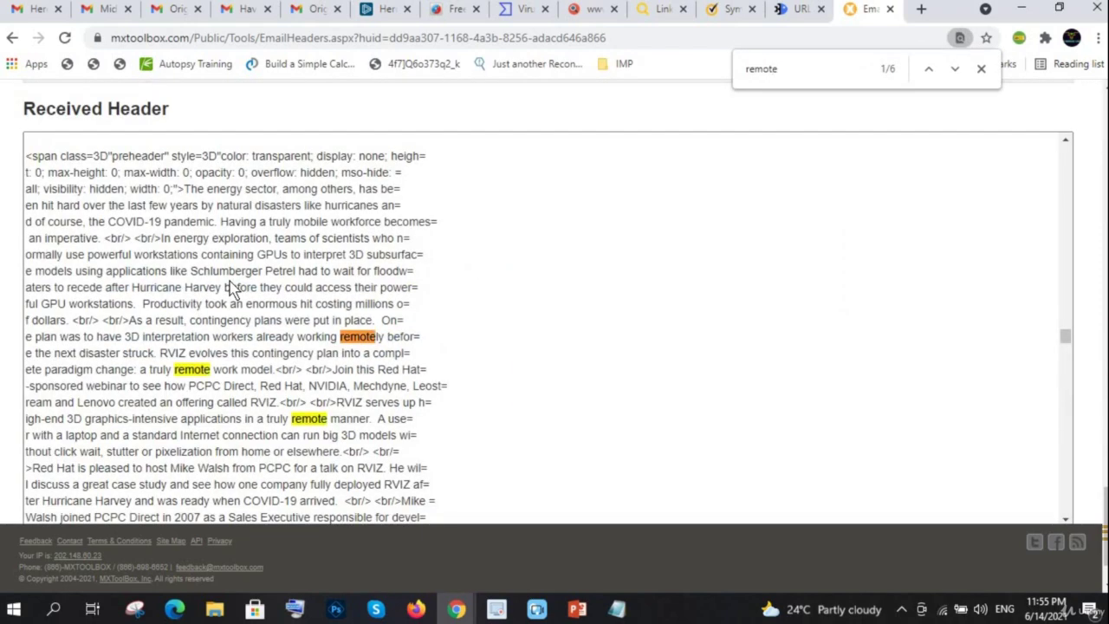
Step: Search the header analysis page for "retur", select the Return-Path address, and close the page search
key("Return")
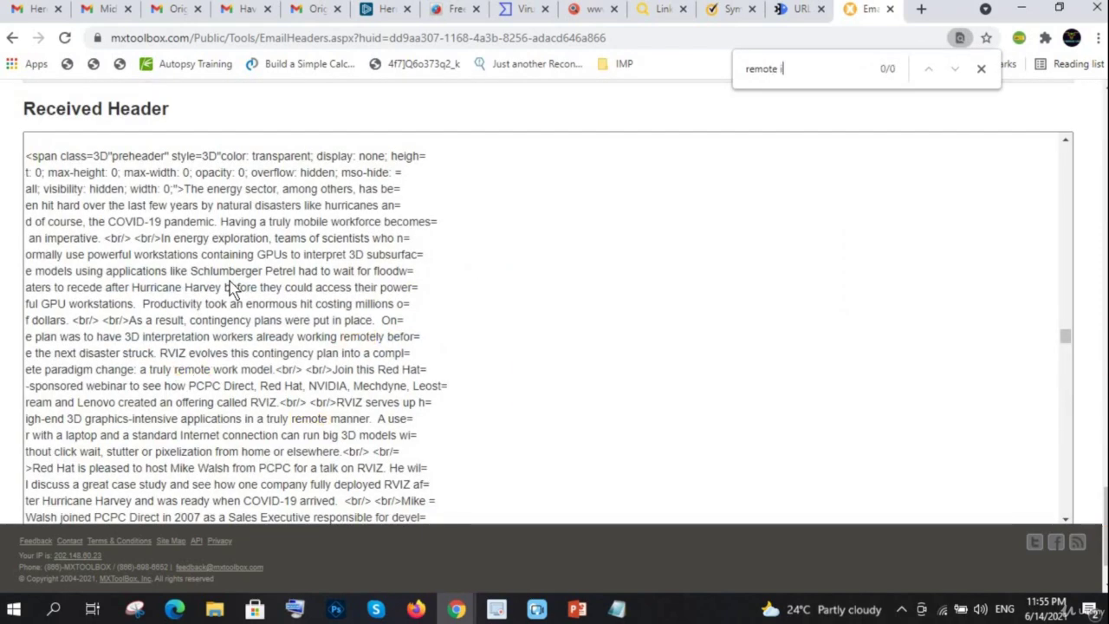
key("BackSpace")
key("BackSpace")
key("BackSpace")
key("BackSpace")
key("BackSpace")
key("BackSpace")
type("retur")
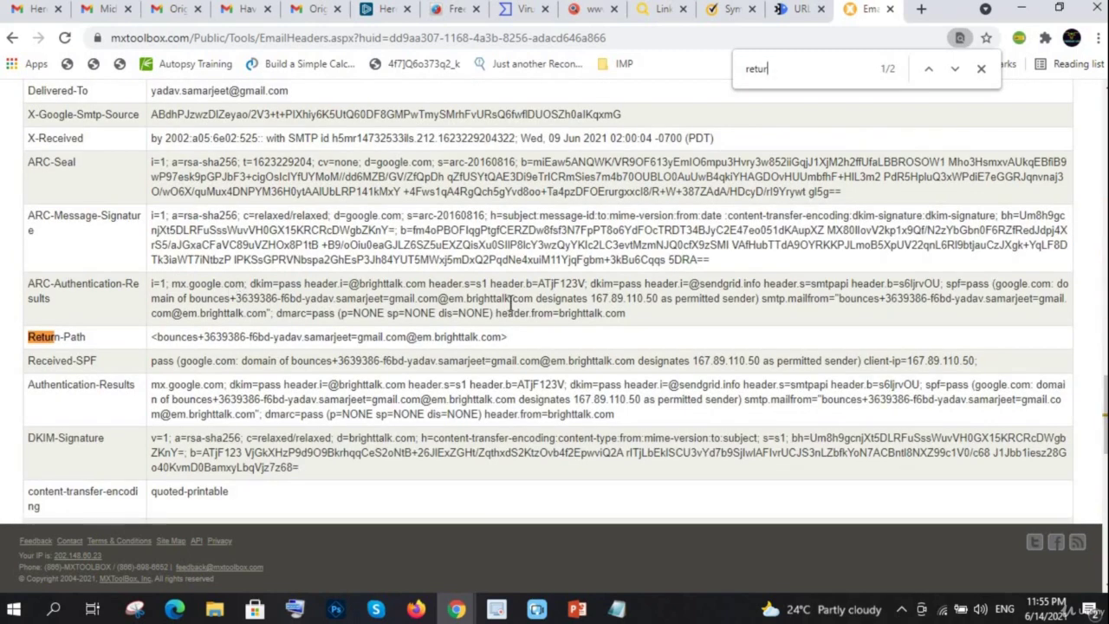
left_click_drag(519, 346, 156, 338)
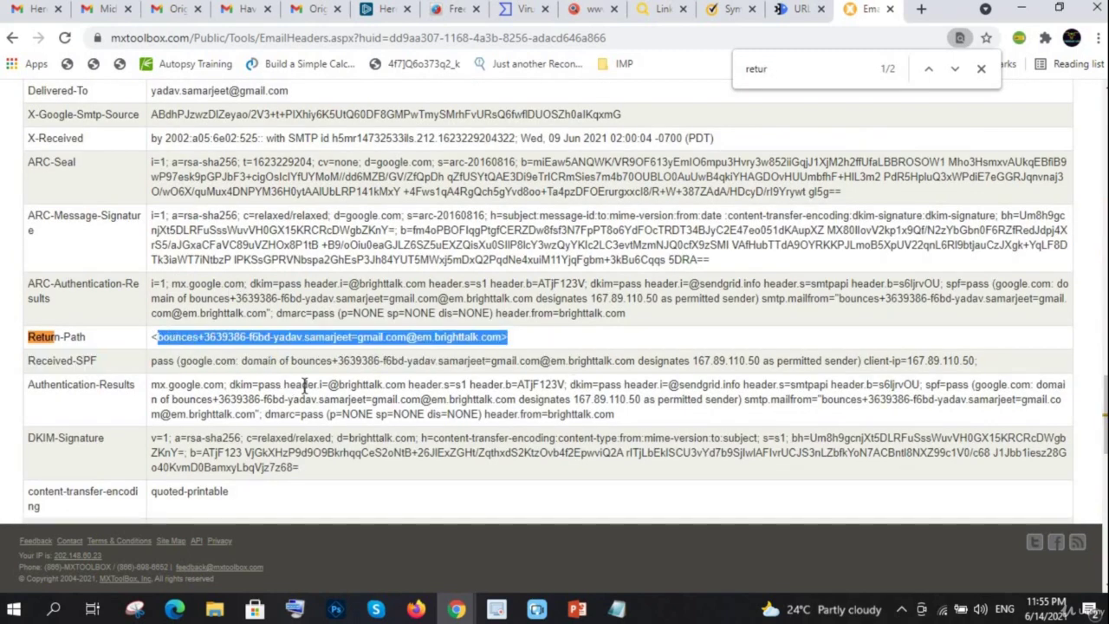
scroll(305, 384, "up", 20)
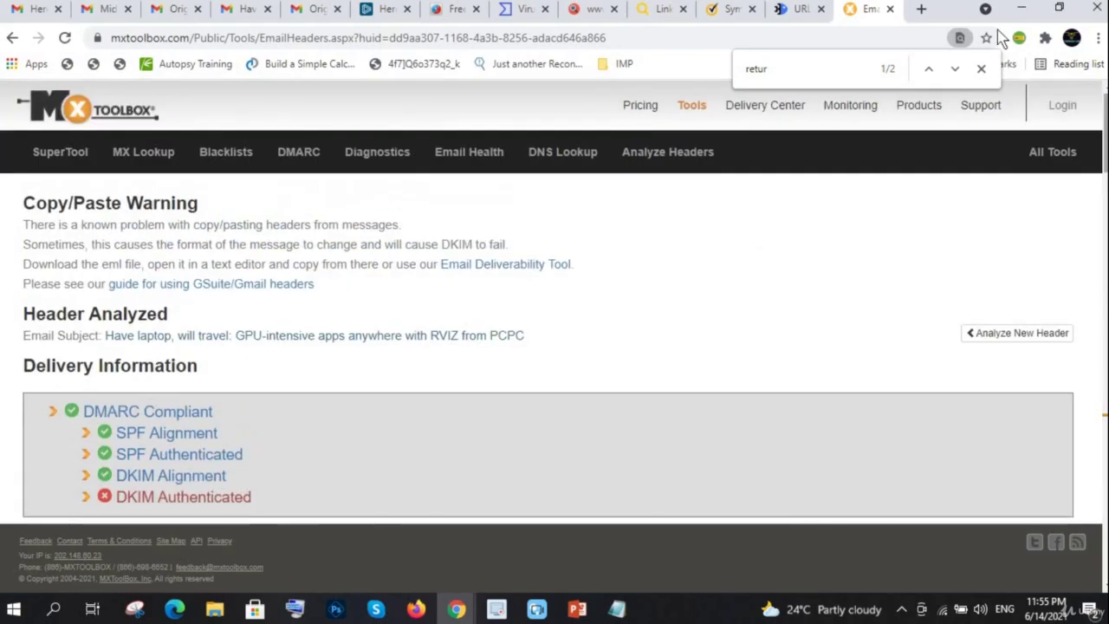
left_click(980, 68)
scroll(522, 313, "down", 3)
scroll(522, 314, "up", 3)
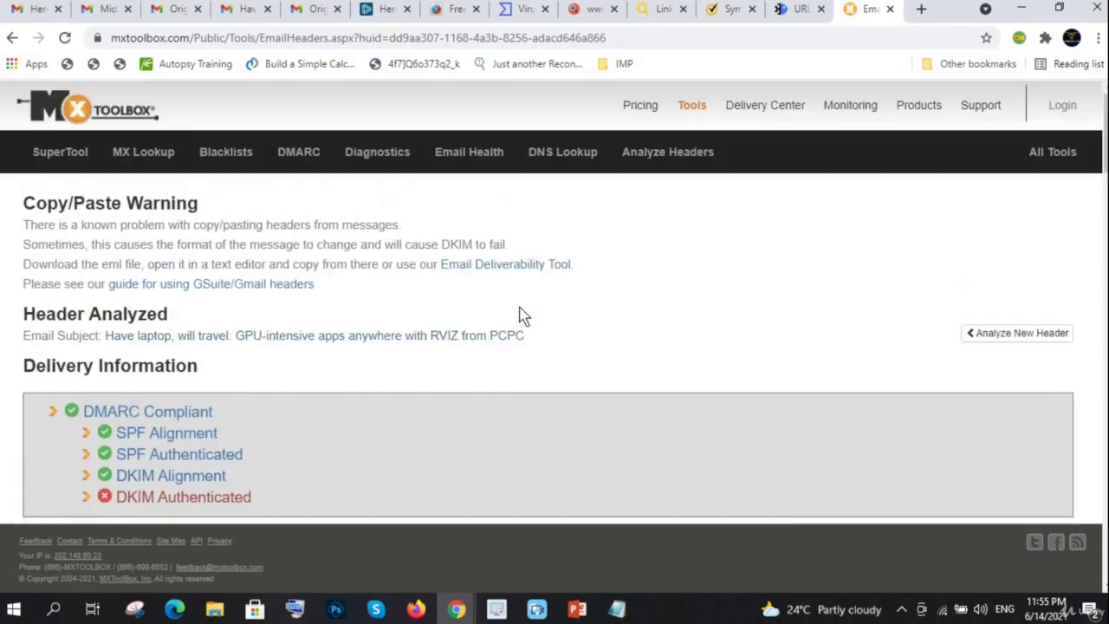
Step: Run an MxToolbox blacklist check on the sender domain brighttalk.com and look through the list of results
left_click(225, 154)
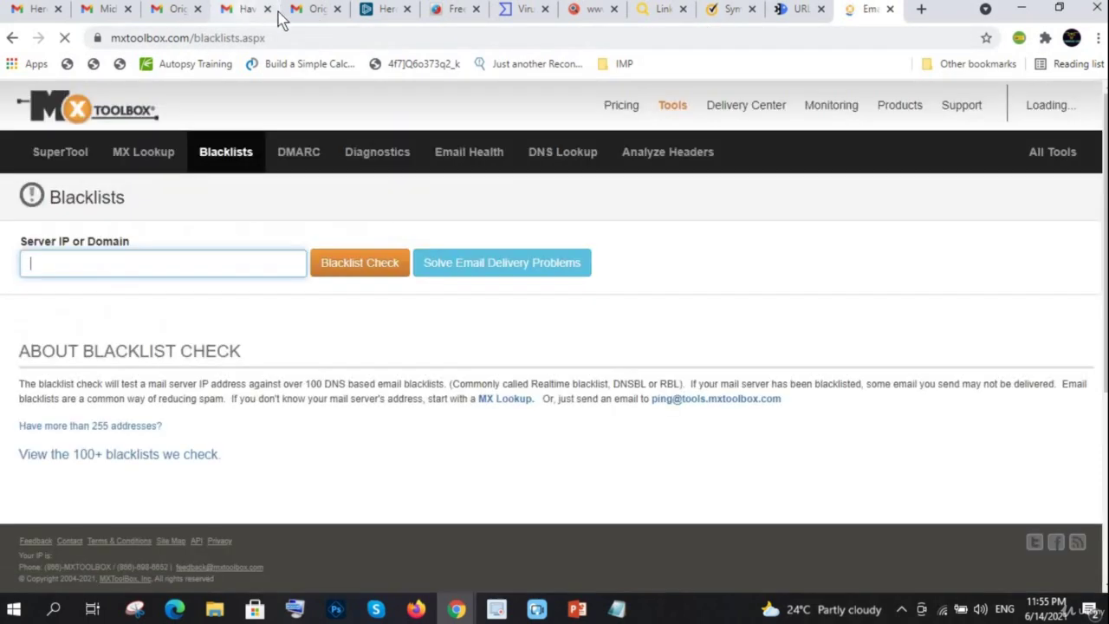
left_click(276, 14)
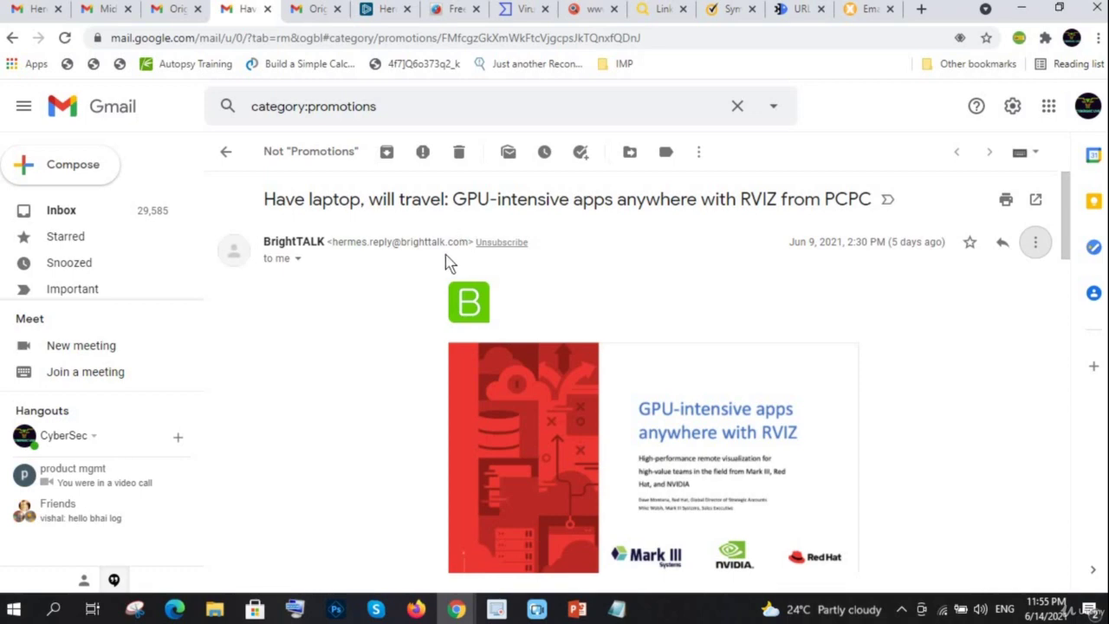
left_click(863, 12)
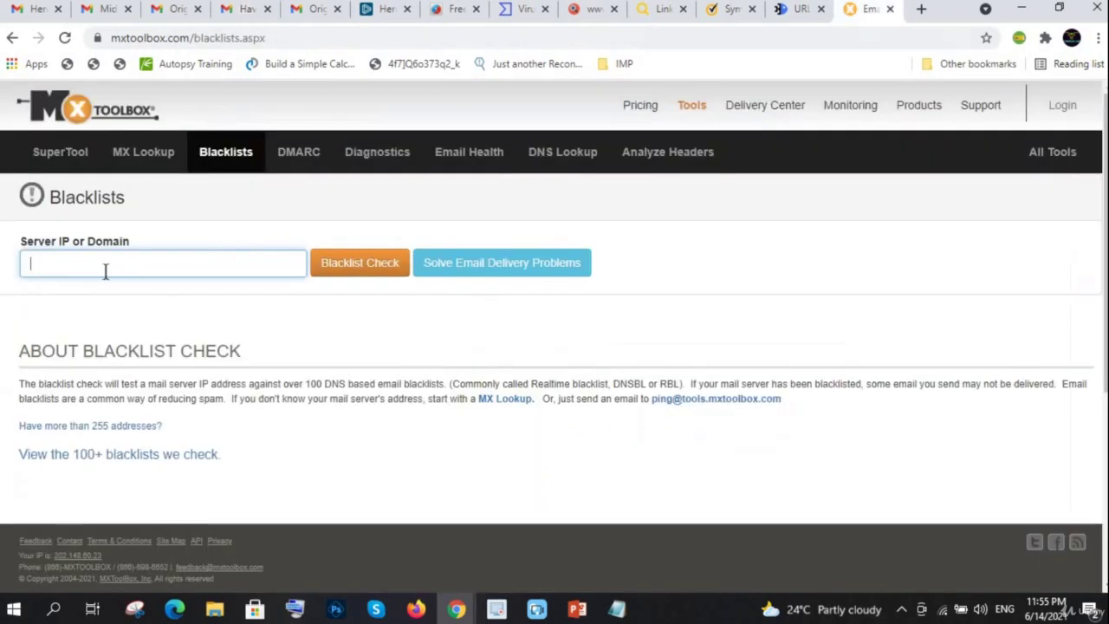
type("brighttalk.com")
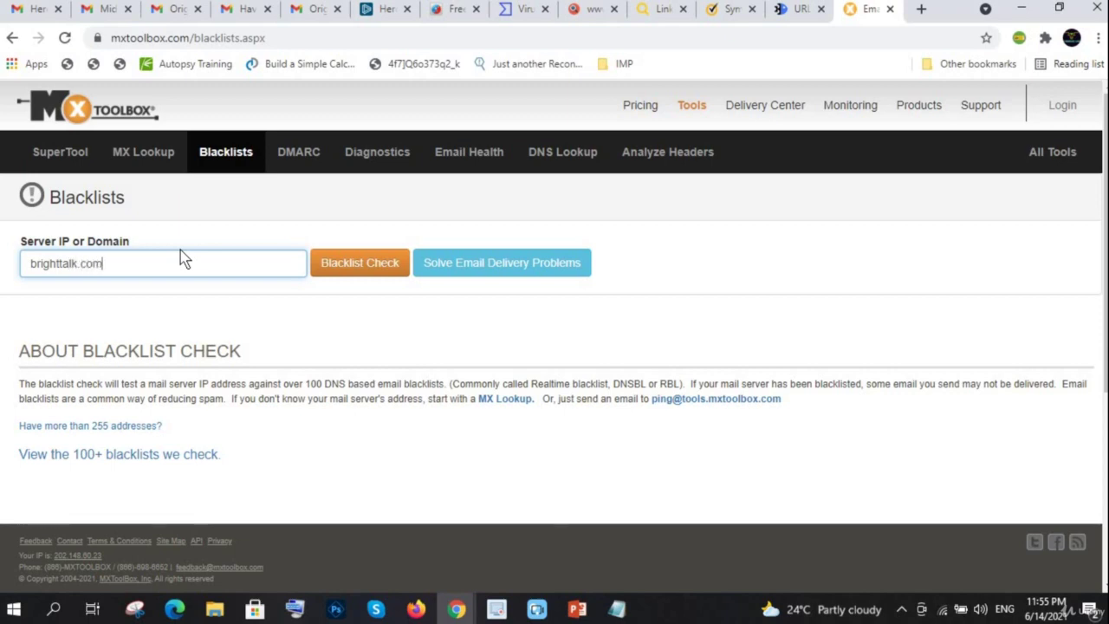
key("Return")
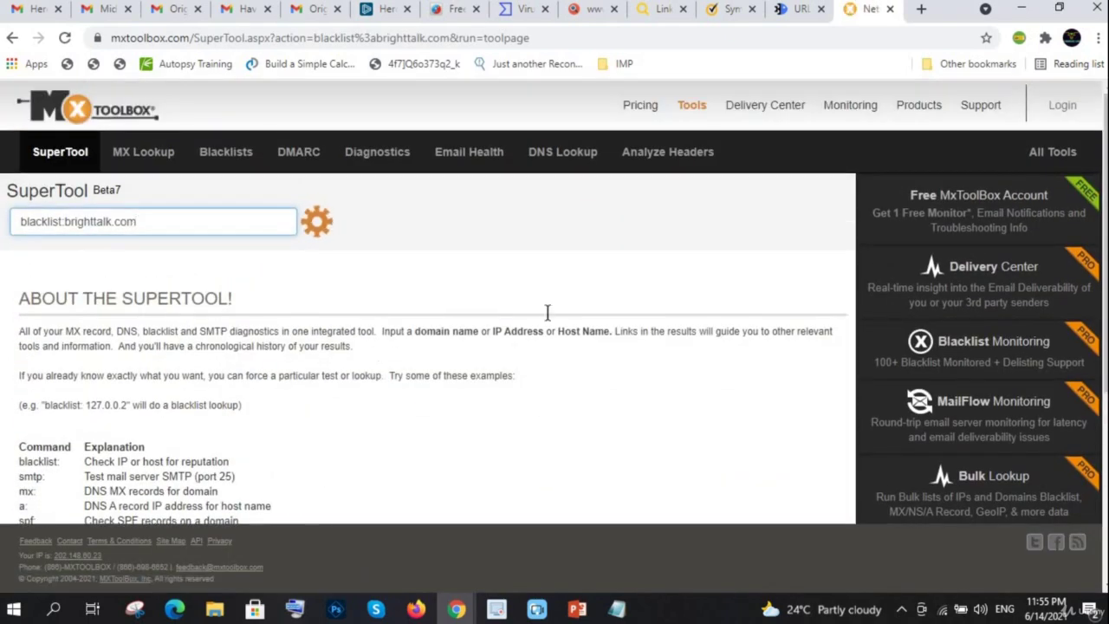
scroll(303, 359, "down", 2)
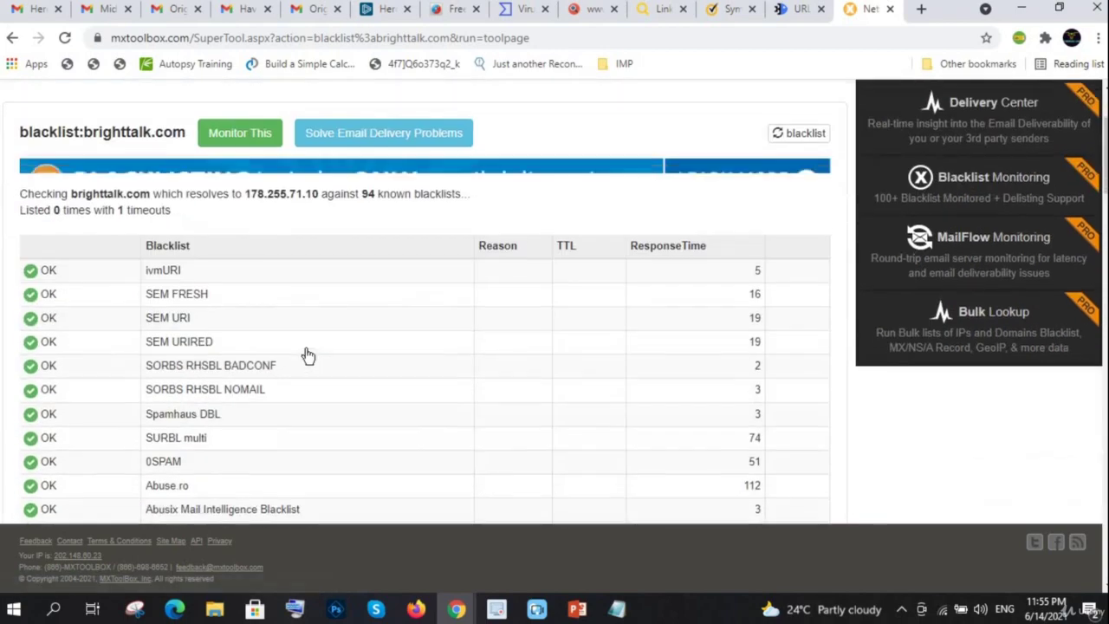
scroll(307, 355, "up", 3)
Step: Review the email link's scan results in CheckPhish, Symantec WebPulse Site Review and the other open URL scanners
left_click(795, 9)
scroll(441, 431, "down", 4)
scroll(441, 430, "up", 5)
scroll(398, 216, "down", 3)
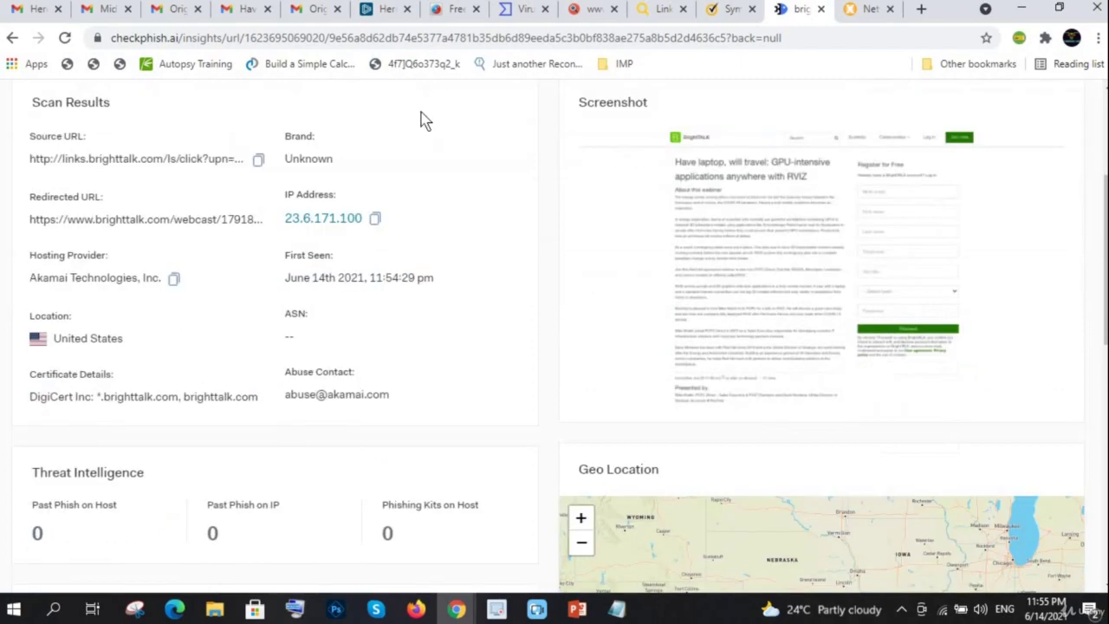
left_click(734, 9)
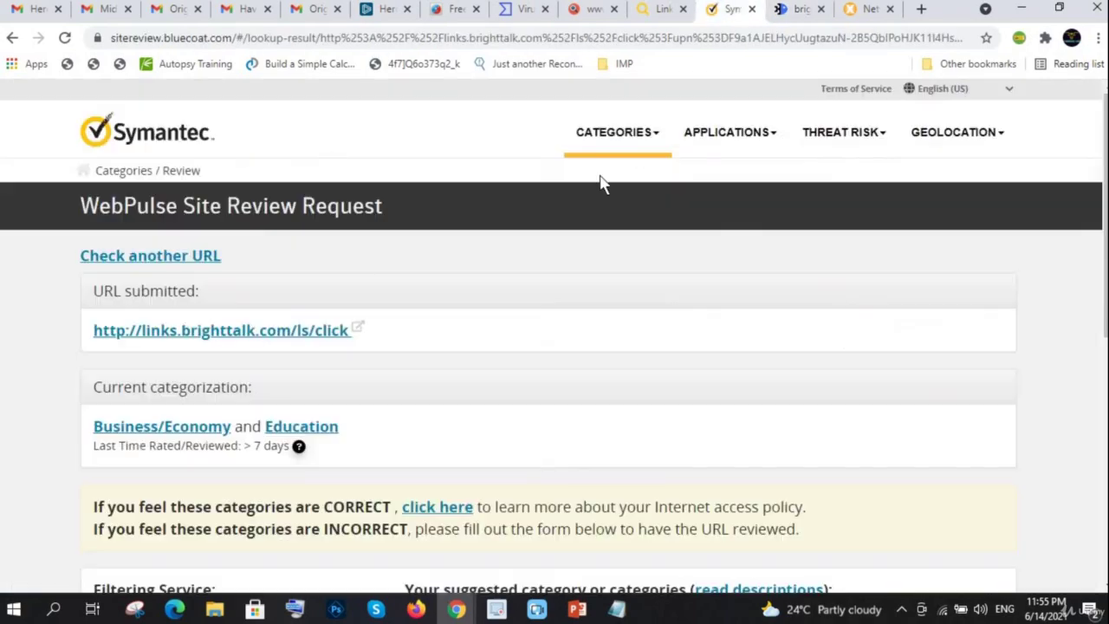
scroll(371, 391, "down", 3)
scroll(370, 392, "up", 4)
left_click(660, 9)
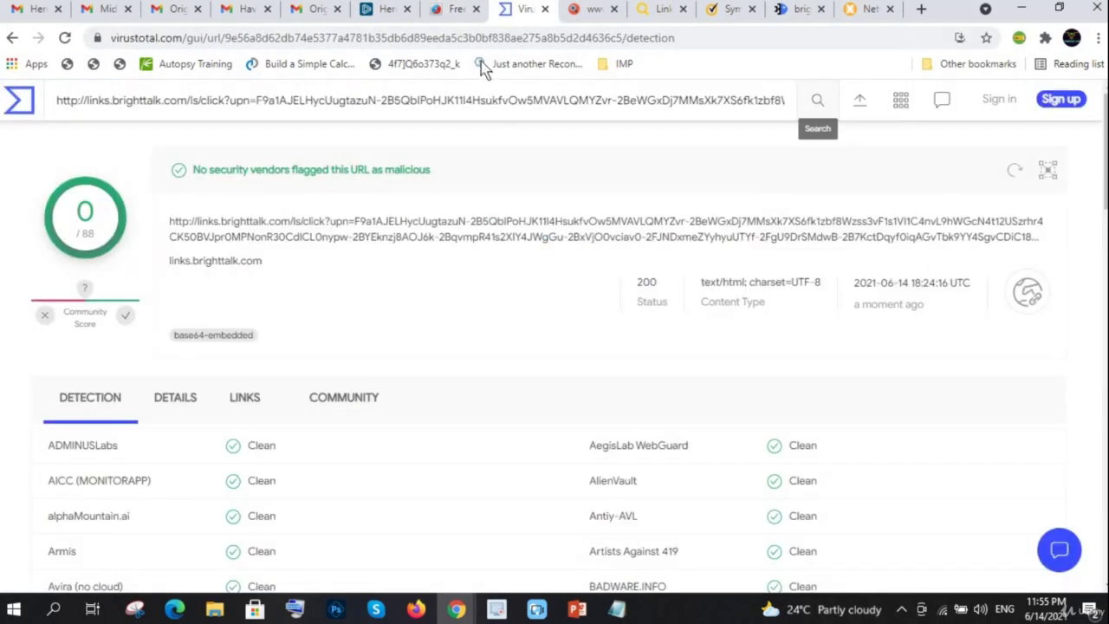
left_click(388, 10)
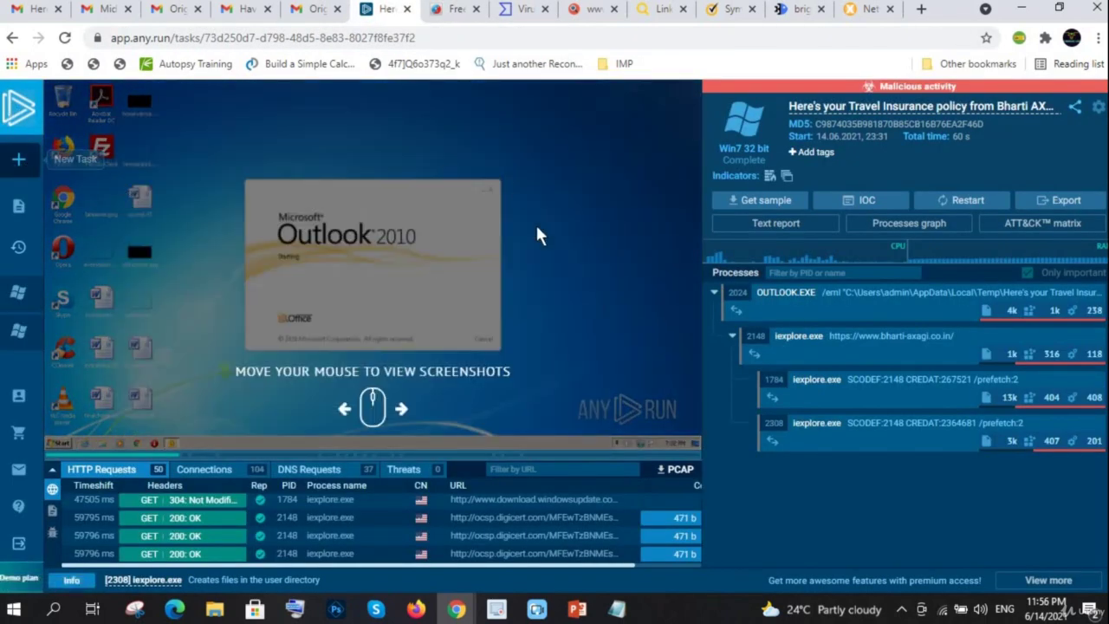
left_click(26, 158)
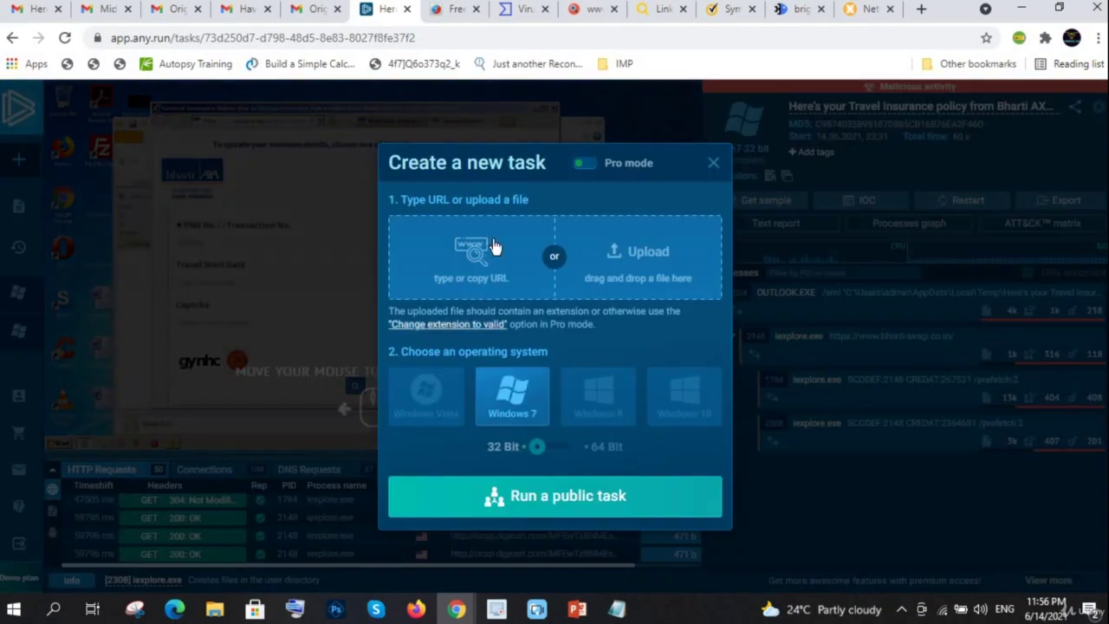
left_click(482, 279)
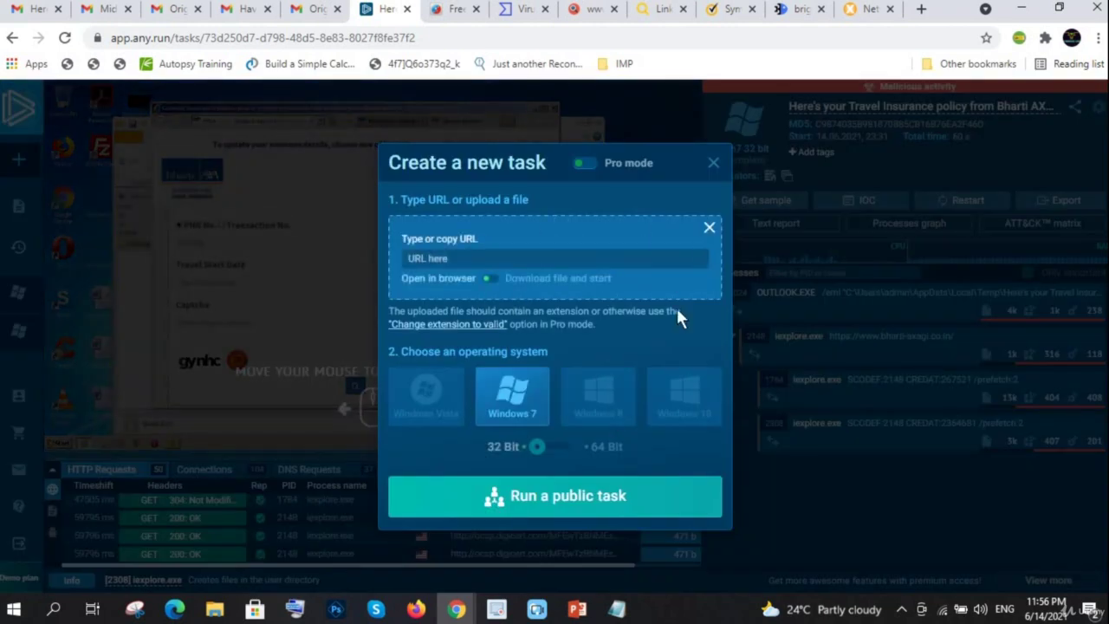
left_click(709, 227)
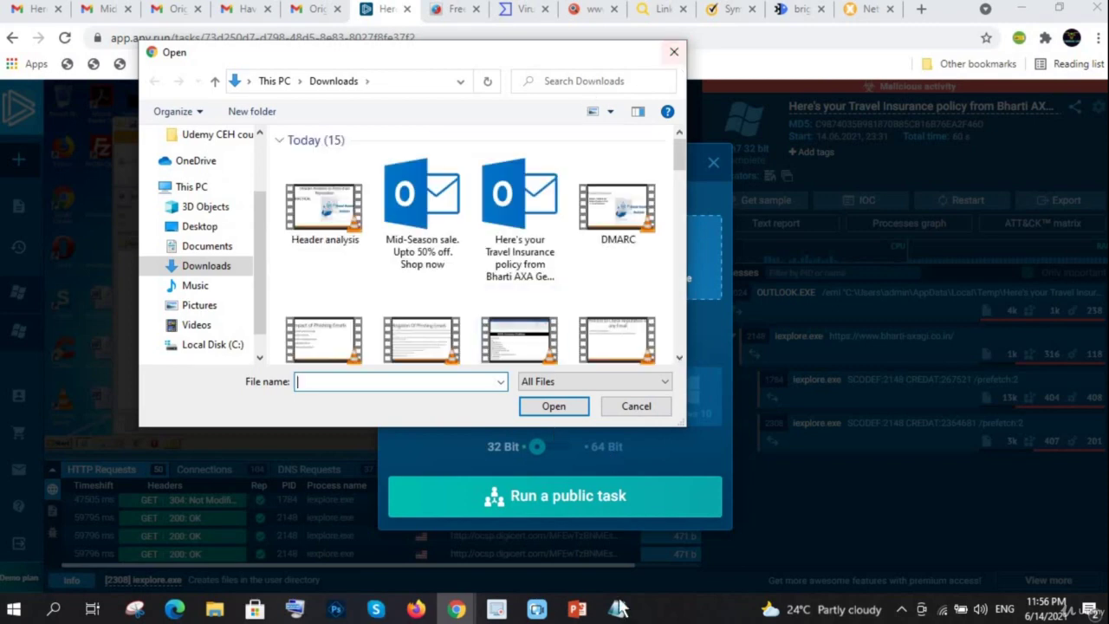
left_click(673, 52)
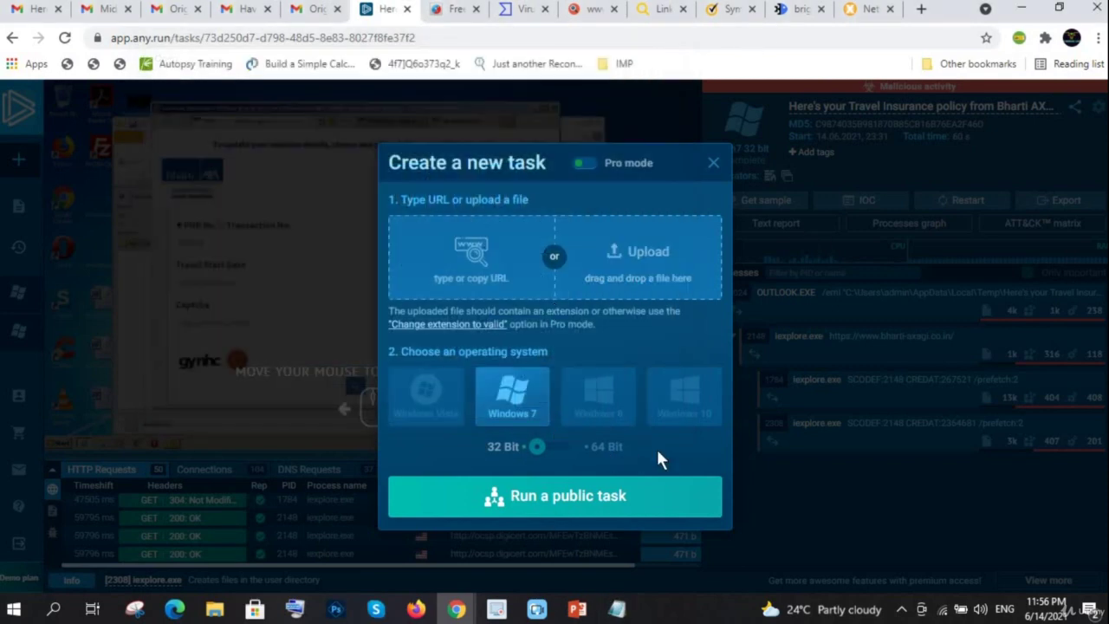
left_click(710, 165)
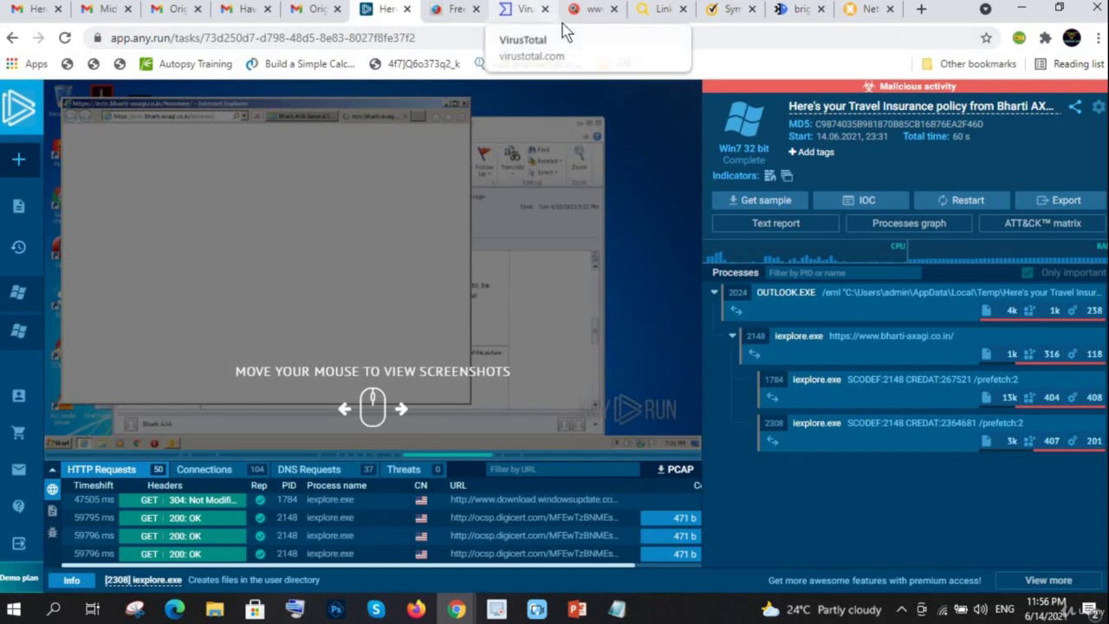
Step: Revisit the BrightTALK email's original message source and return to the email in Gmail
left_click(311, 17)
left_click(247, 11)
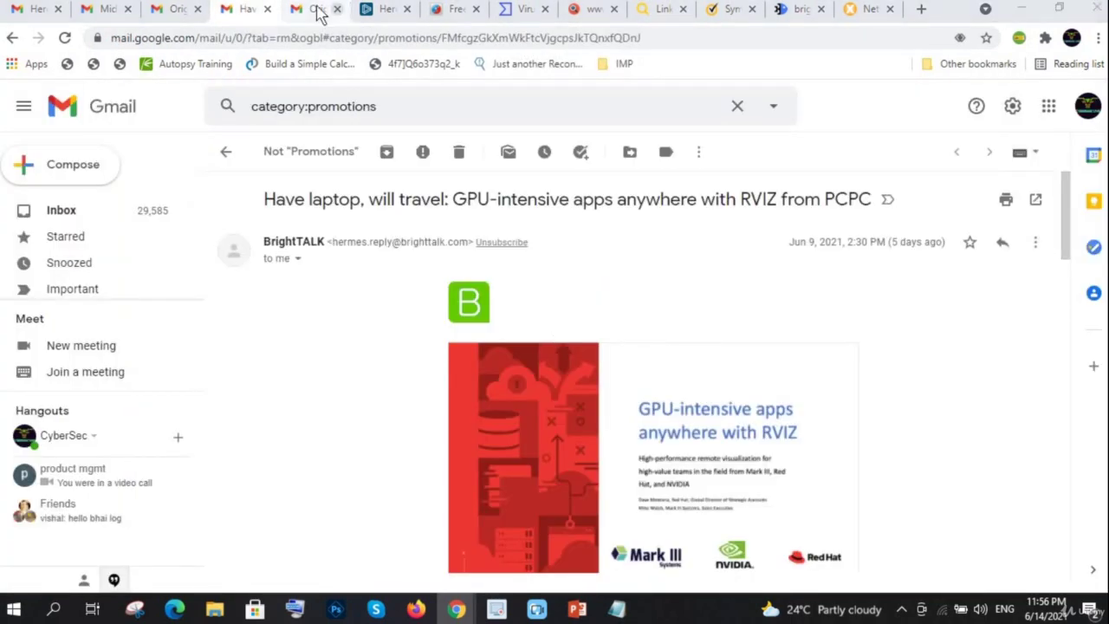
left_click(319, 10)
scroll(496, 301, "up", 6)
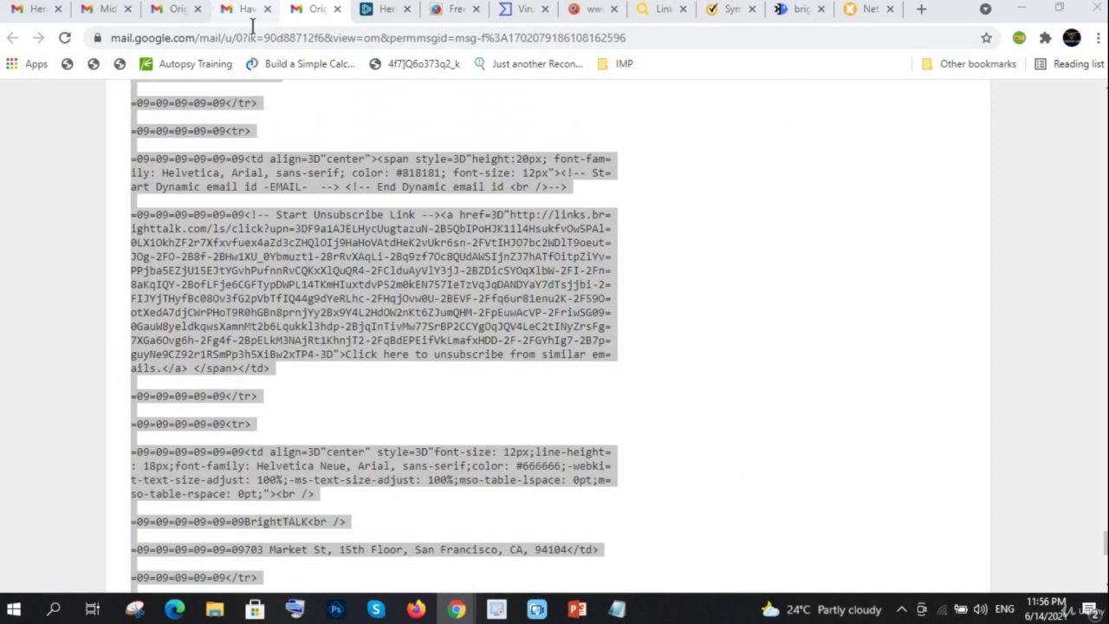
key("ctrl+shift+Tab")
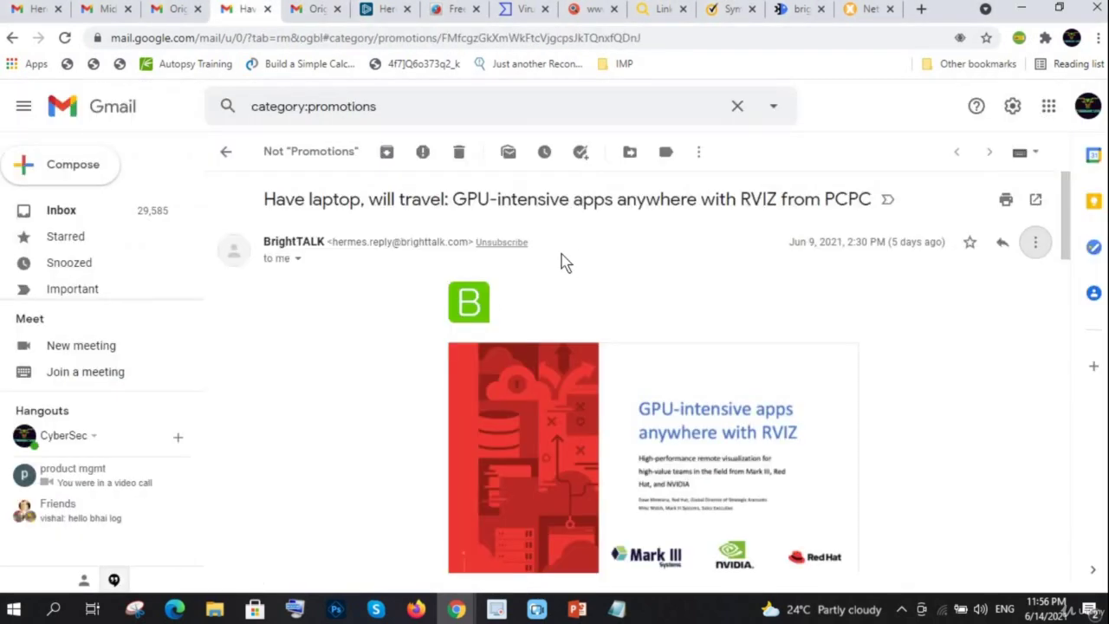
Step: Examine the BrightTALK email's sender line and body, including the registration link, and open its message options
left_click_drag(562, 260, 265, 242)
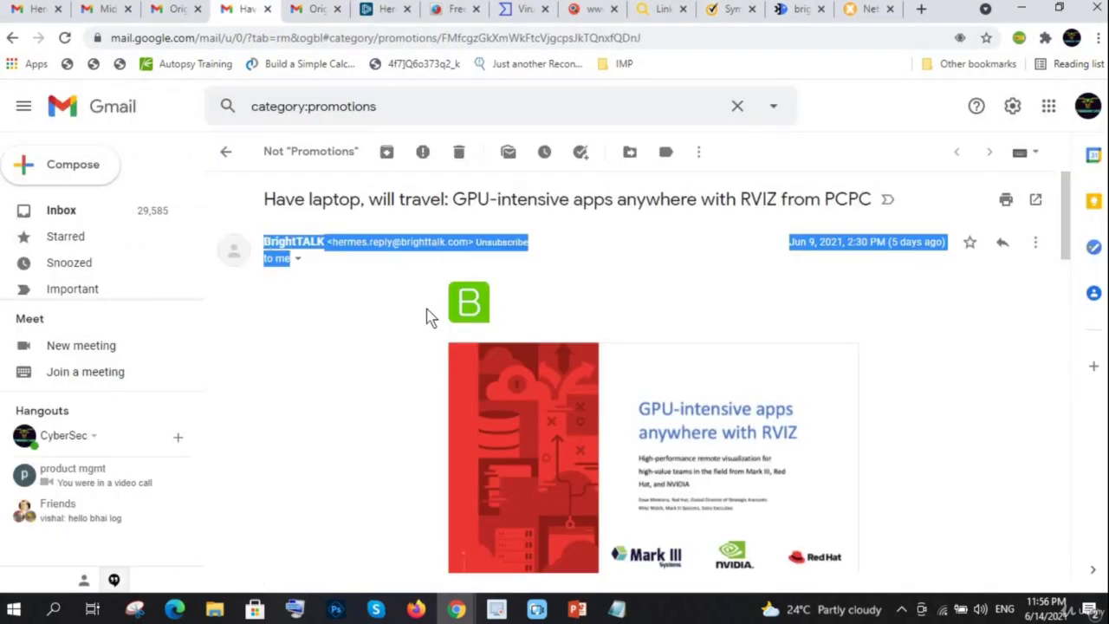
left_click(564, 280)
scroll(717, 407, "down", 15)
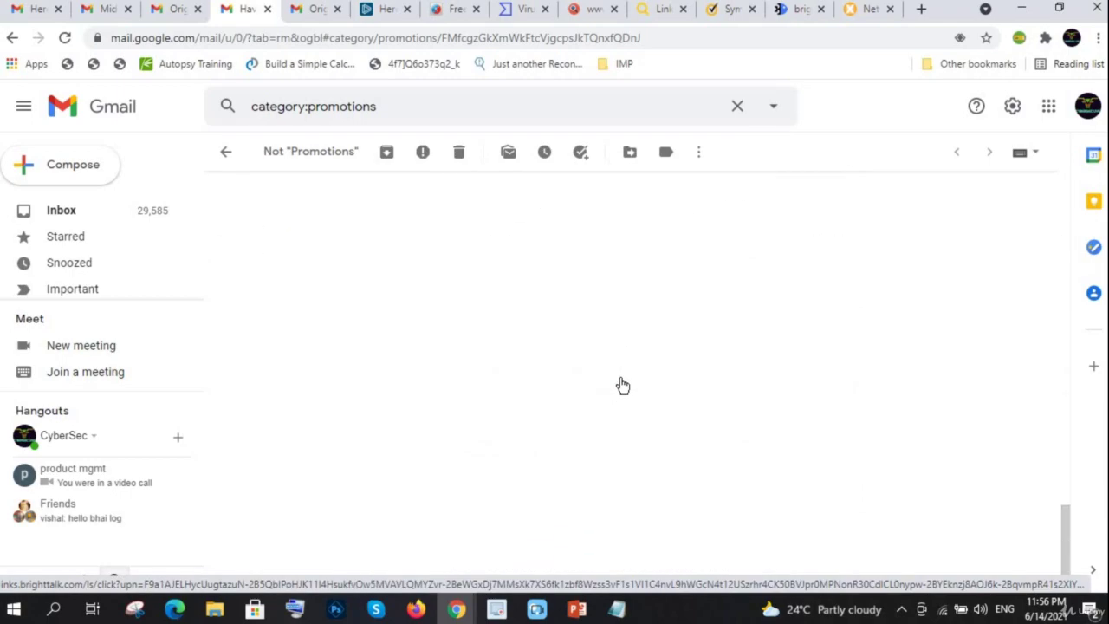
scroll(622, 386, "up", 15)
scroll(680, 391, "down", 4)
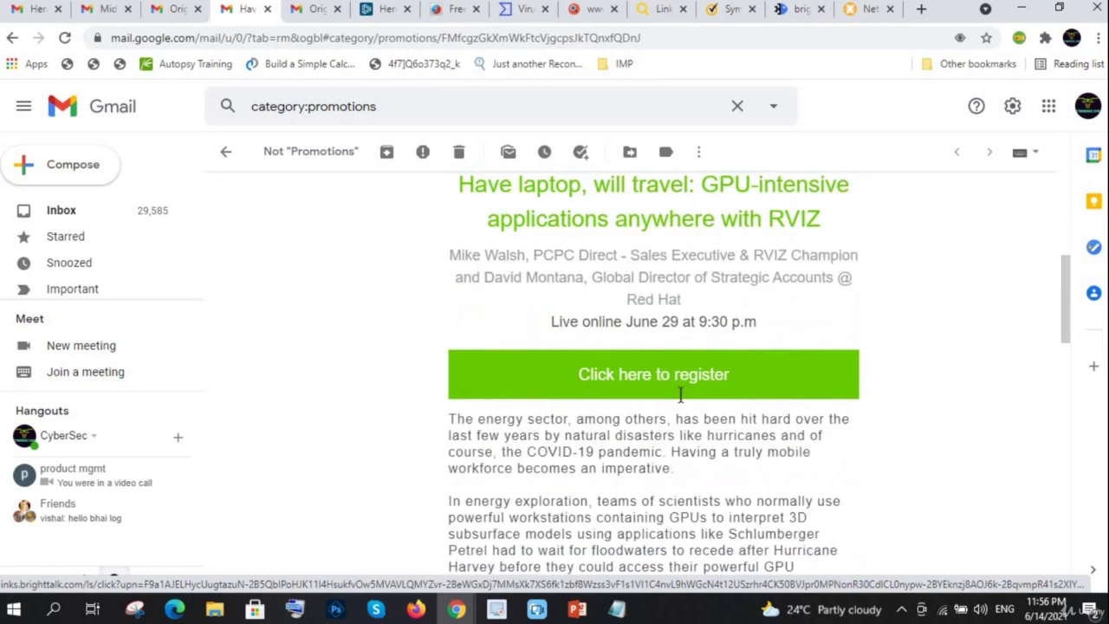
scroll(674, 349, "up", 1)
scroll(674, 349, "up", 2)
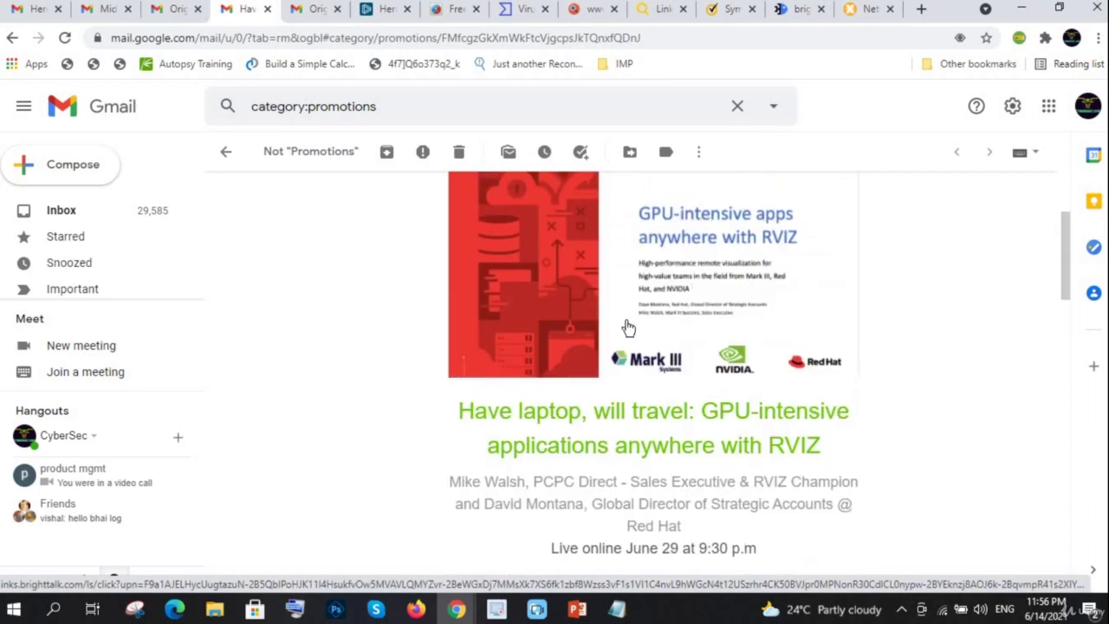
scroll(749, 400, "up", 3)
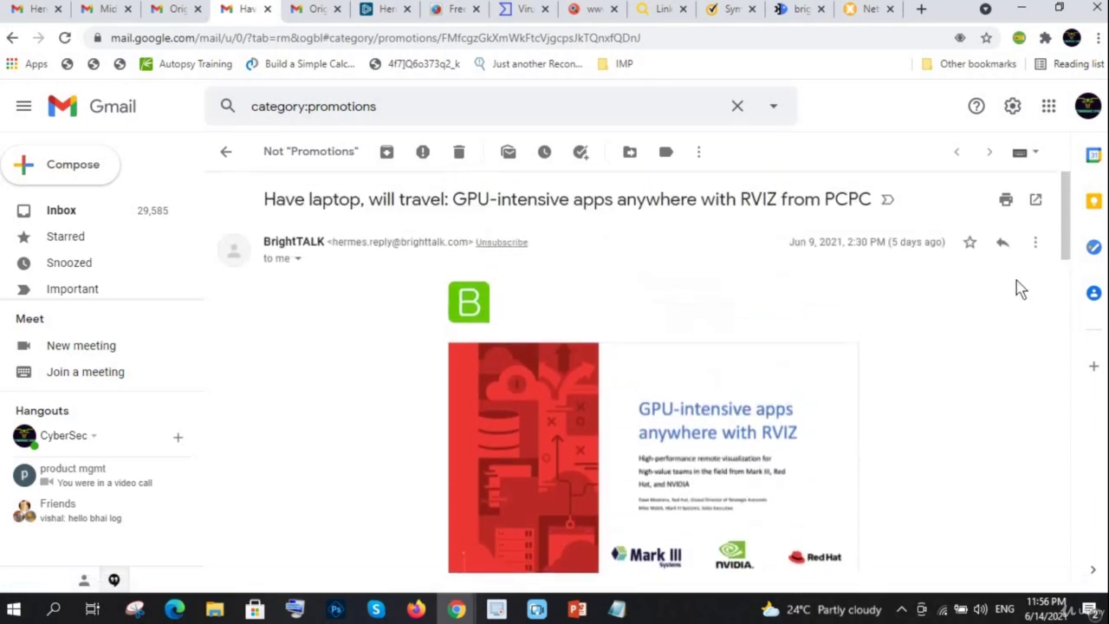
left_click(1035, 242)
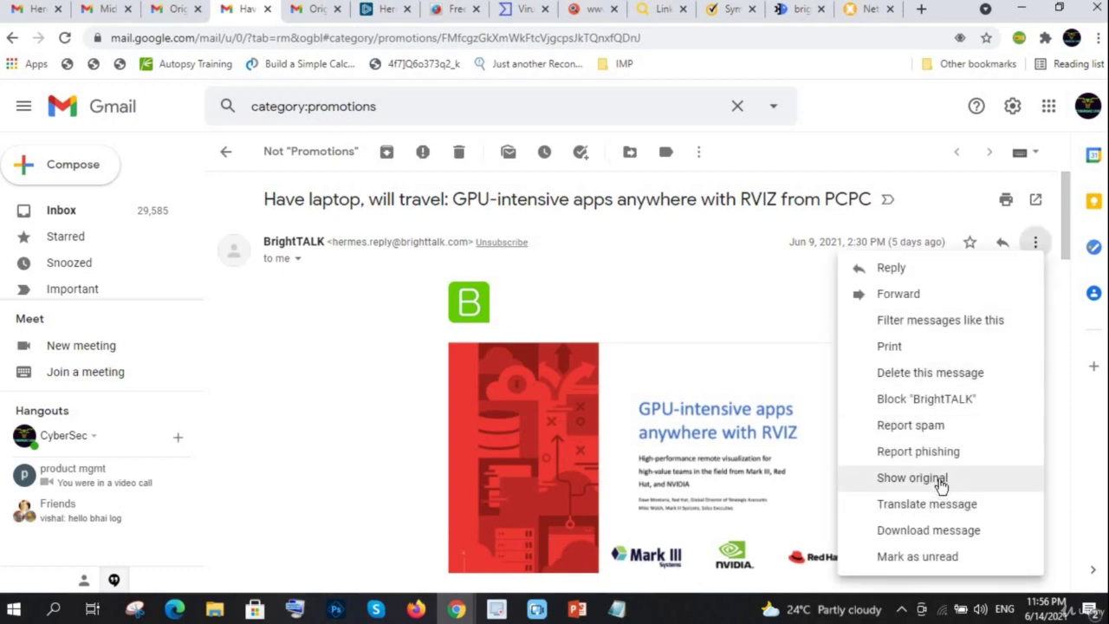
Step: Review the MxToolbox blacklist results for brighttalk.com again
left_click(855, 11)
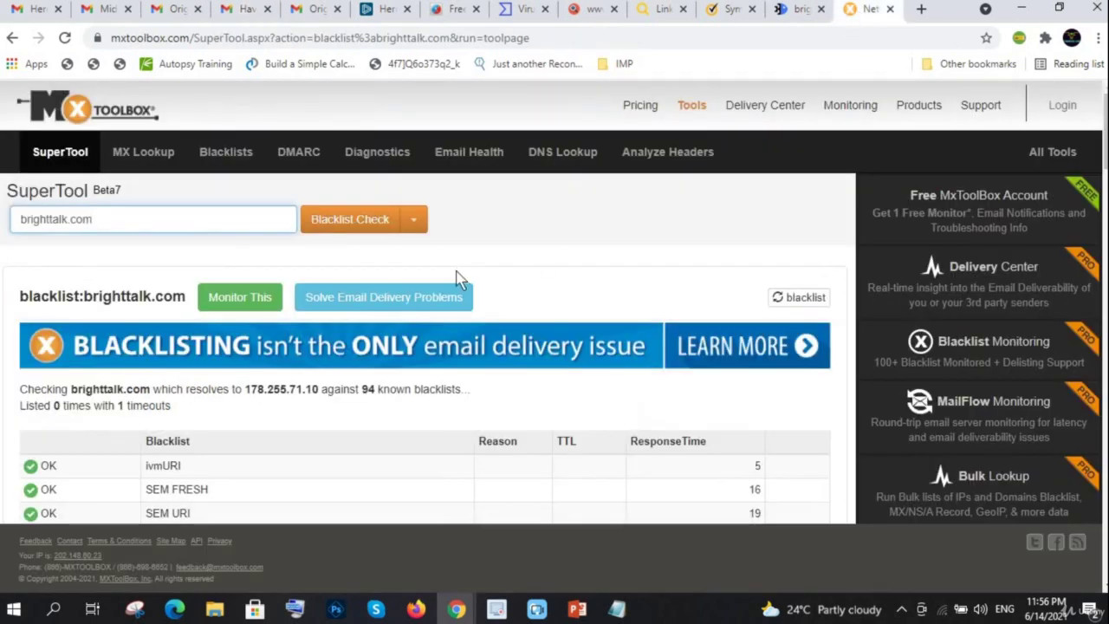
scroll(437, 286, "down", 2)
scroll(359, 314, "up", 2)
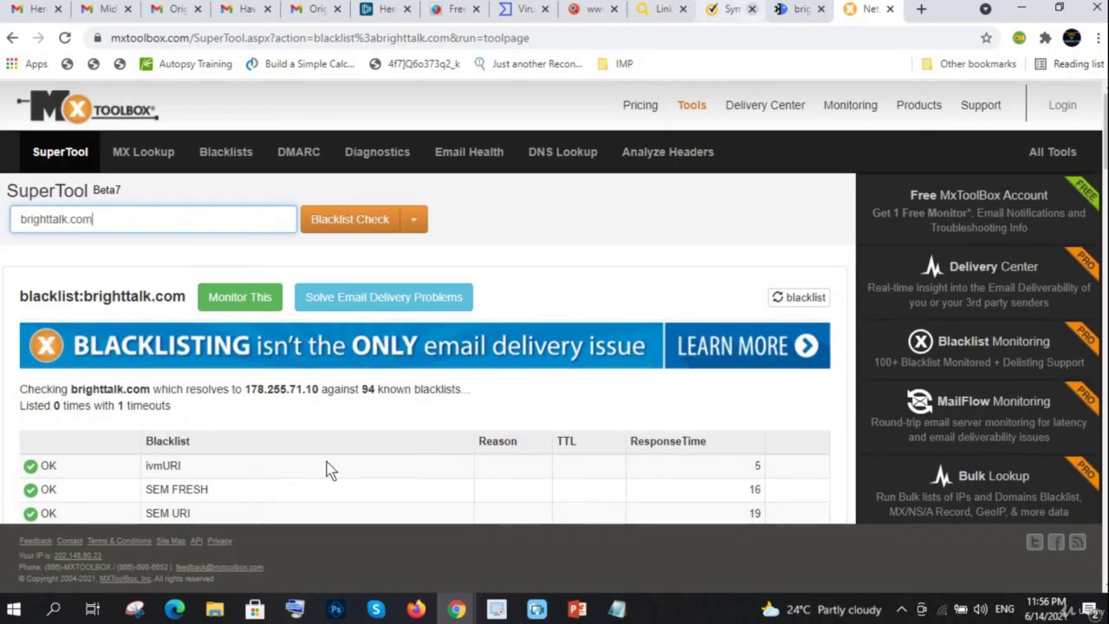
scroll(277, 349, "down", 4)
scroll(277, 349, "up", 4)
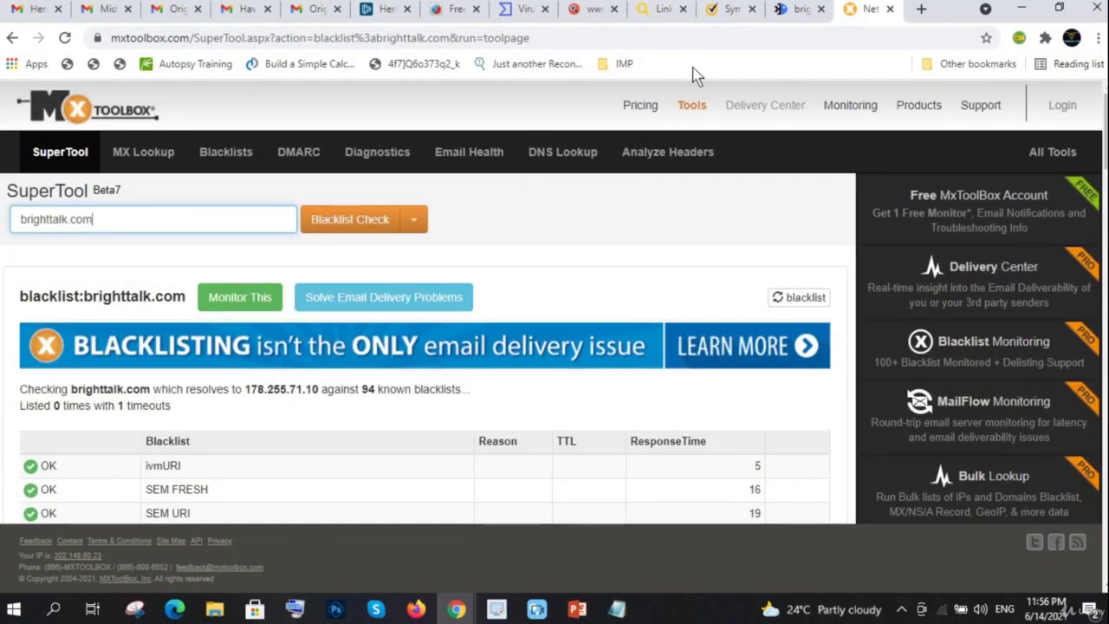
left_click(385, 12)
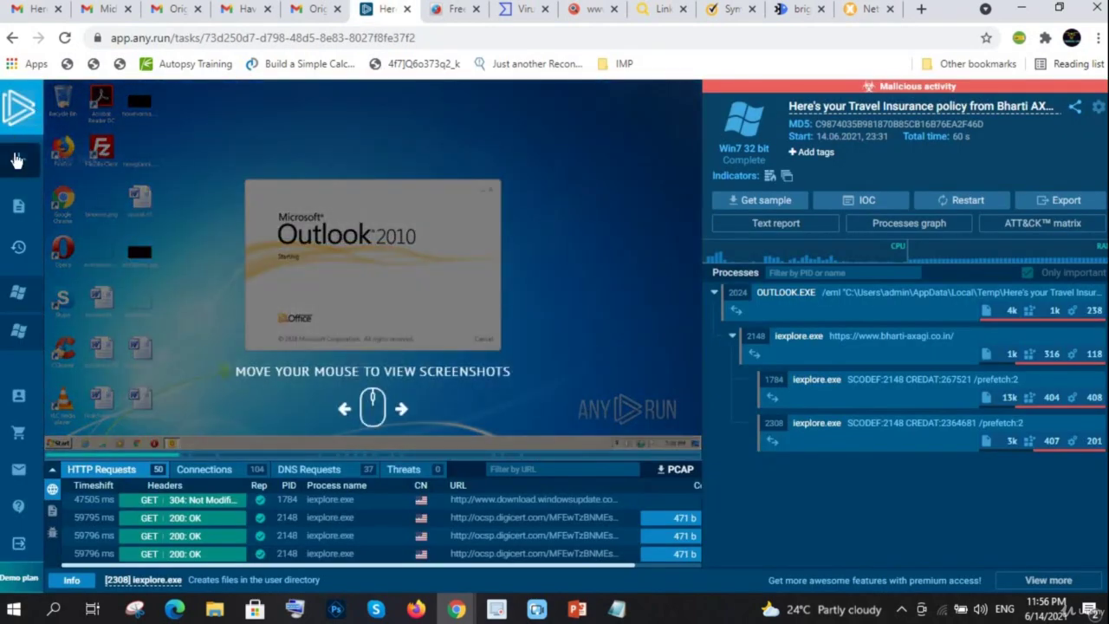
left_click(20, 158)
left_click(647, 264)
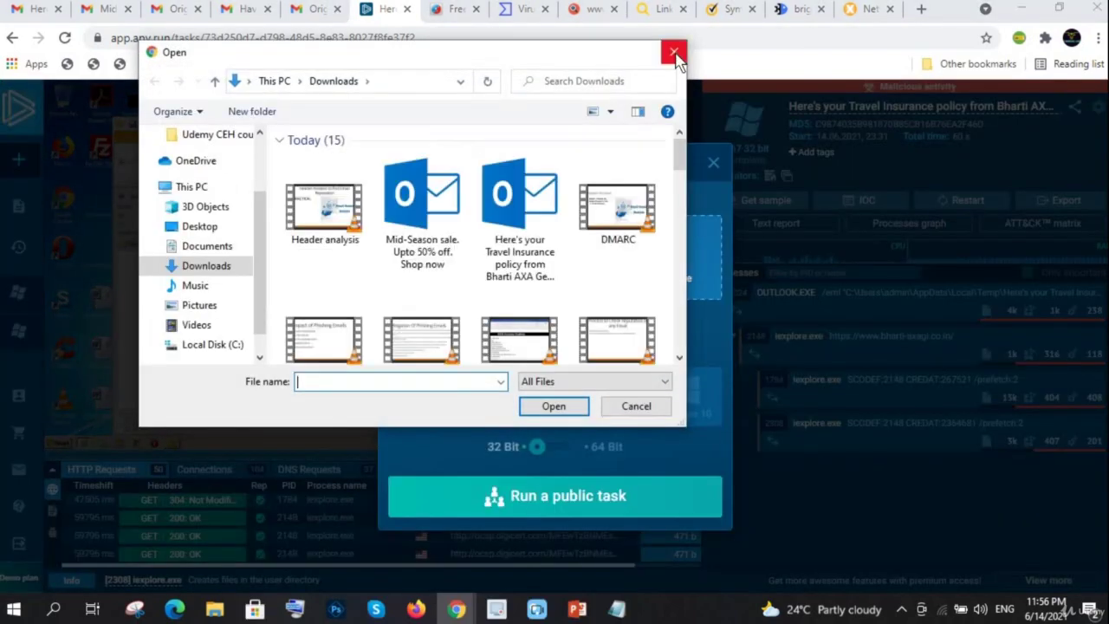
left_click(673, 50)
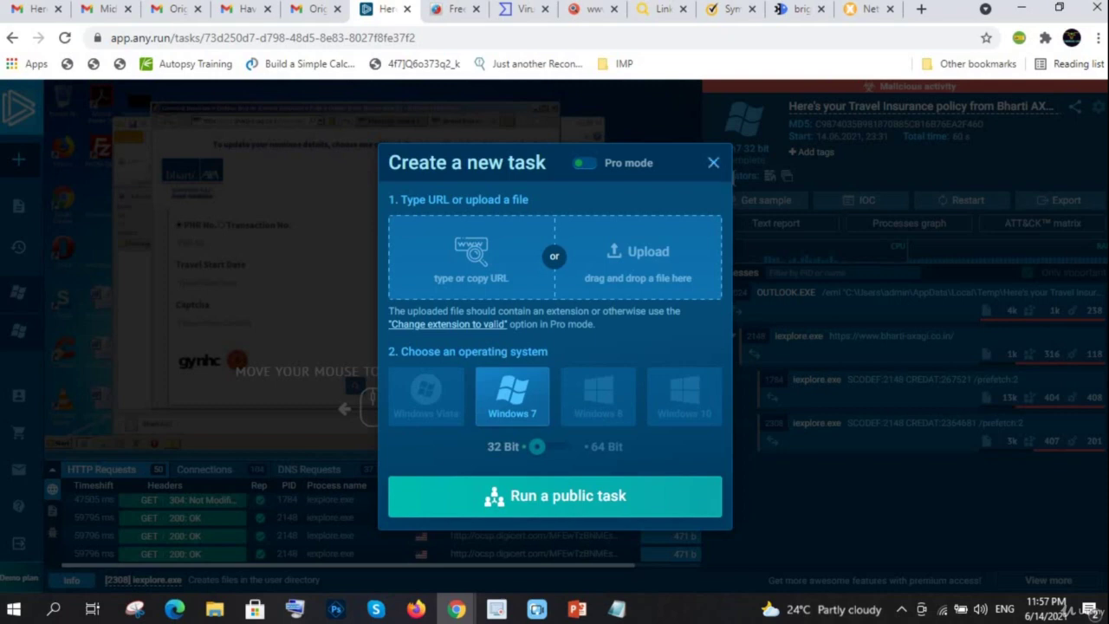
left_click(713, 162)
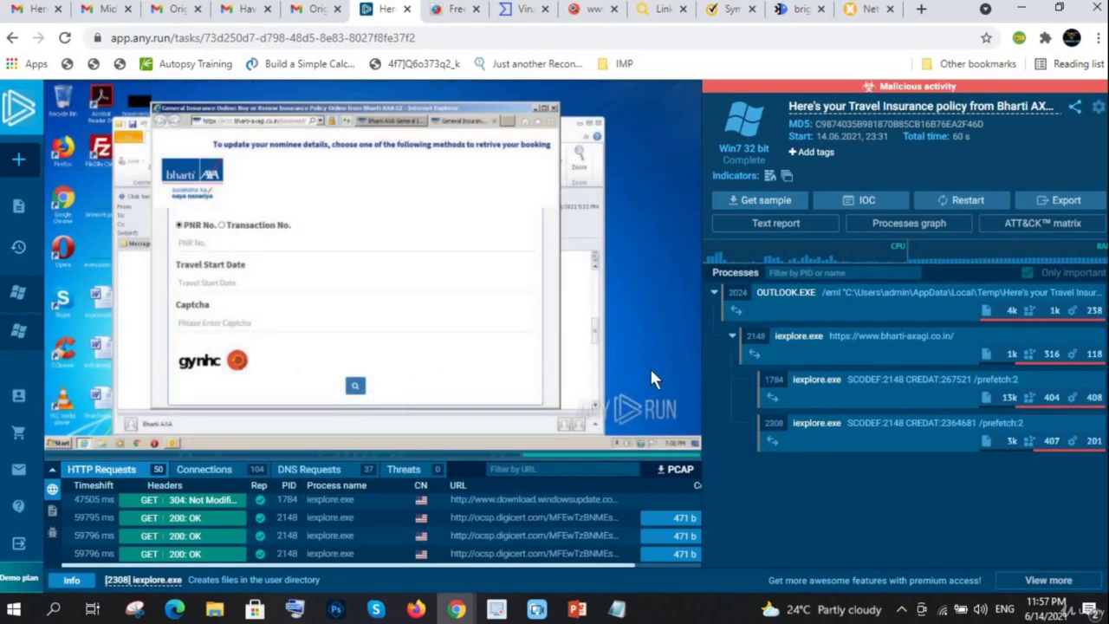